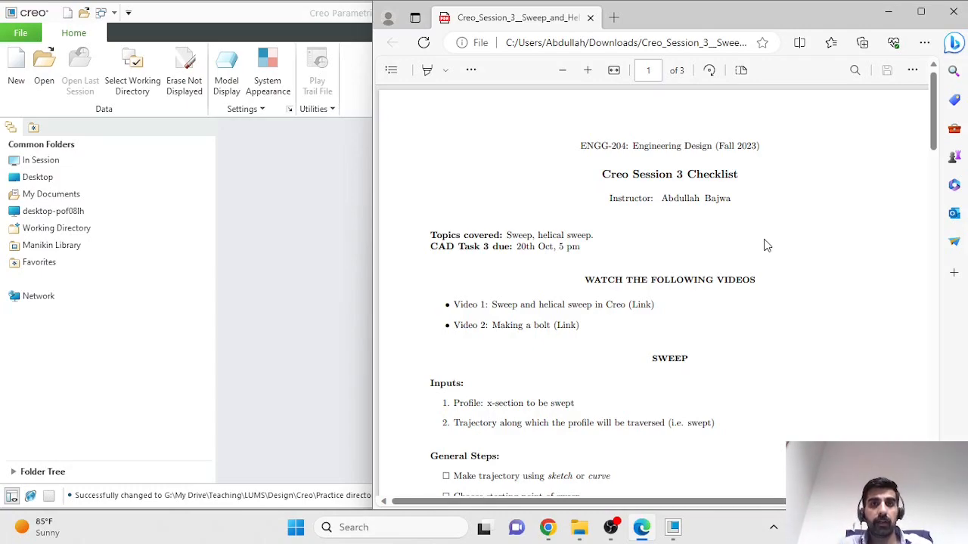
# Step: Review the Creo Session 3 checklist, covering the sweep inputs, general sweep steps and helical sweep section
pyautogui.moveTo(690, 358); pyautogui.dragTo(759, 389)
pyautogui.scroll(-3, 644, 357)
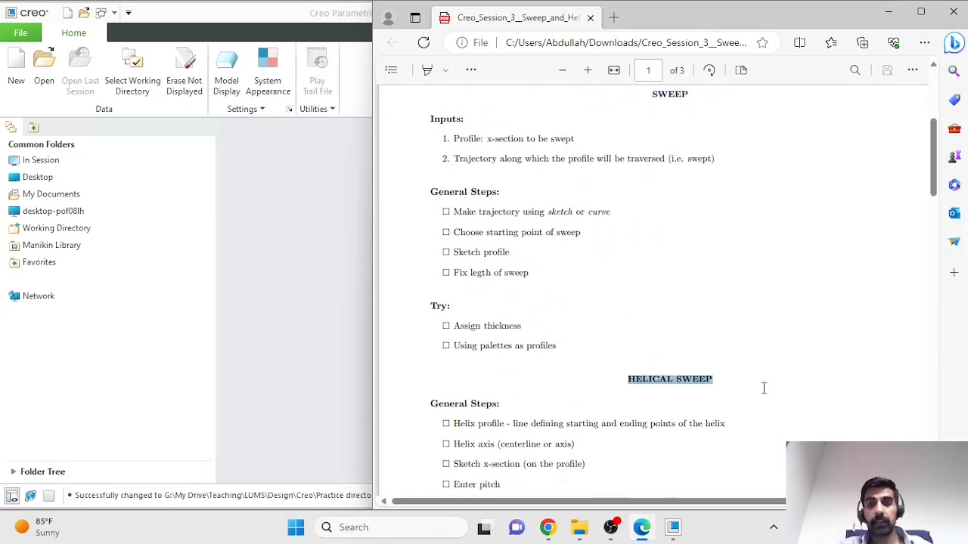
pyautogui.scroll(3, 709, 346)
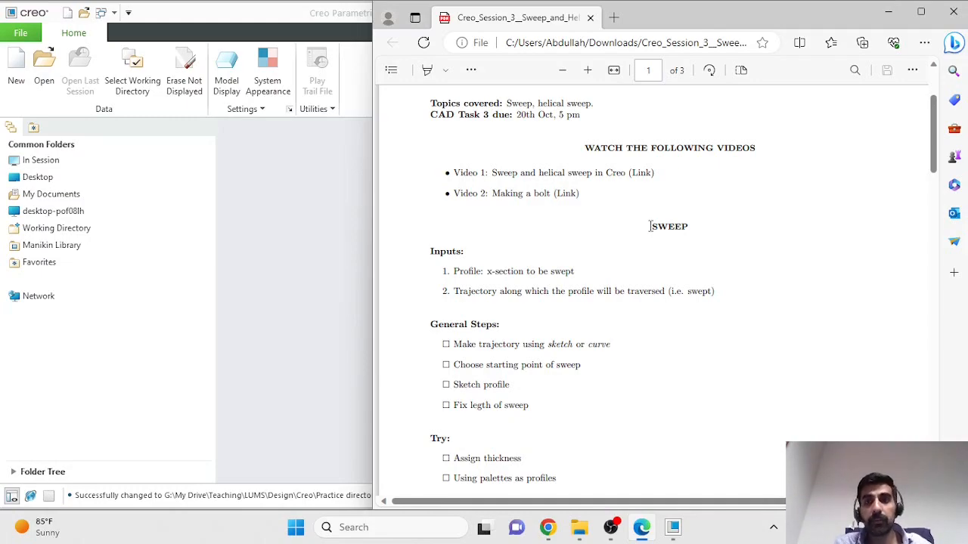
pyautogui.moveTo(650, 226); pyautogui.dragTo(689, 230)
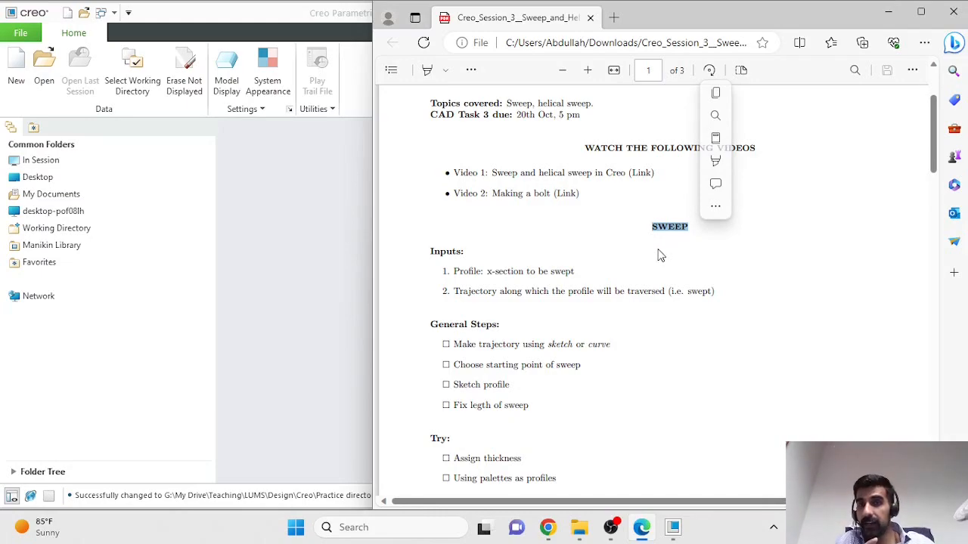
pyautogui.scroll(-2, 657, 256)
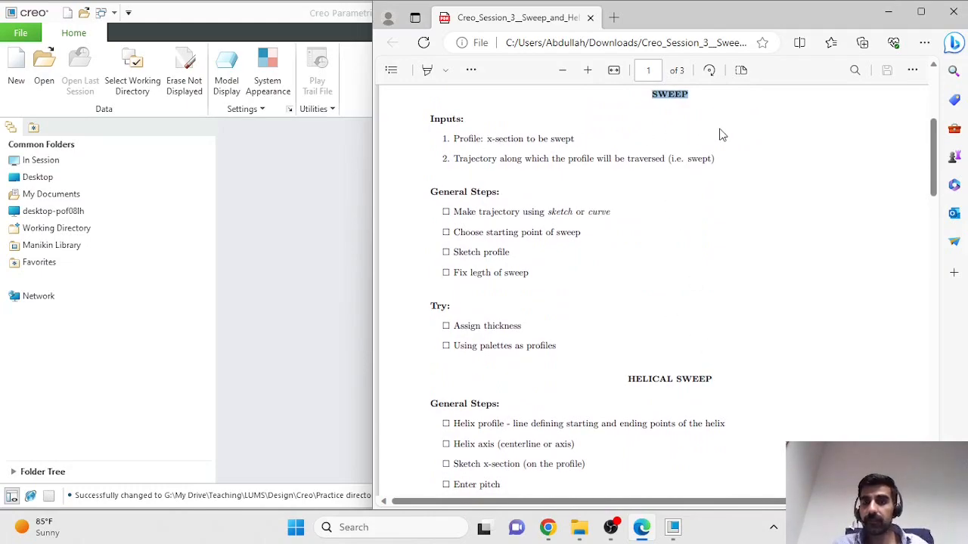
pyautogui.scroll(1, 718, 134)
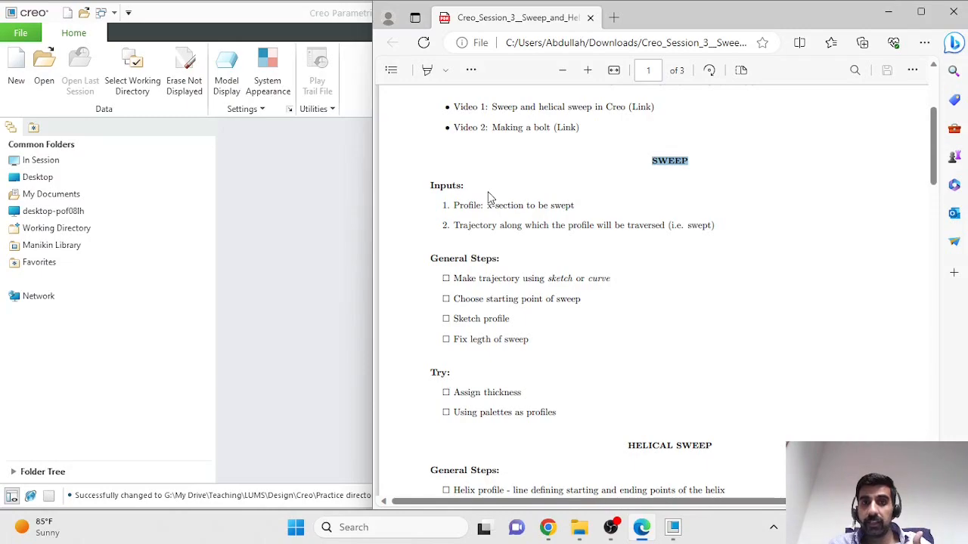
pyautogui.moveTo(482, 207); pyautogui.dragTo(452, 206)
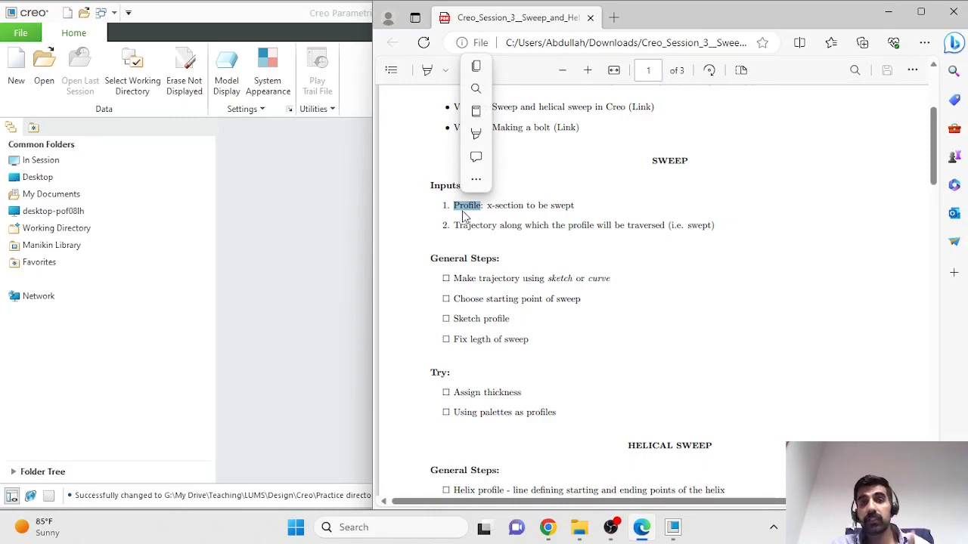
# Step: Switch to Creo and create a new solid part named Sweep1 using the default template
pyautogui.click(304, 197)
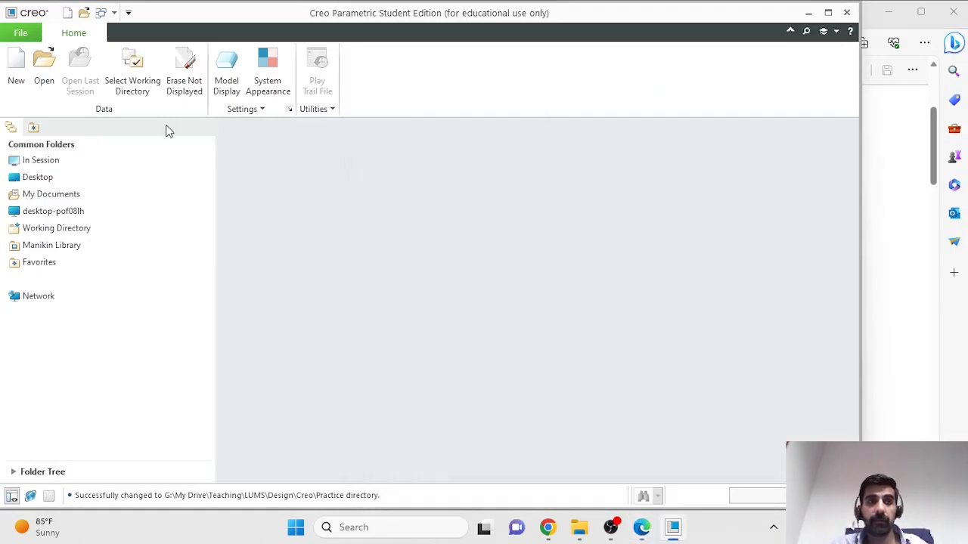
pyautogui.click(11, 66)
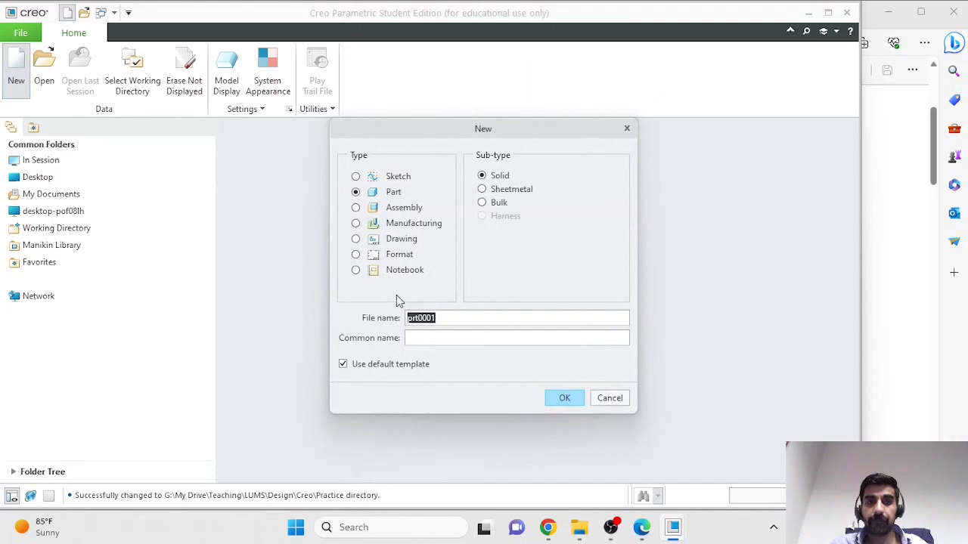
pyautogui.write('Sweep')
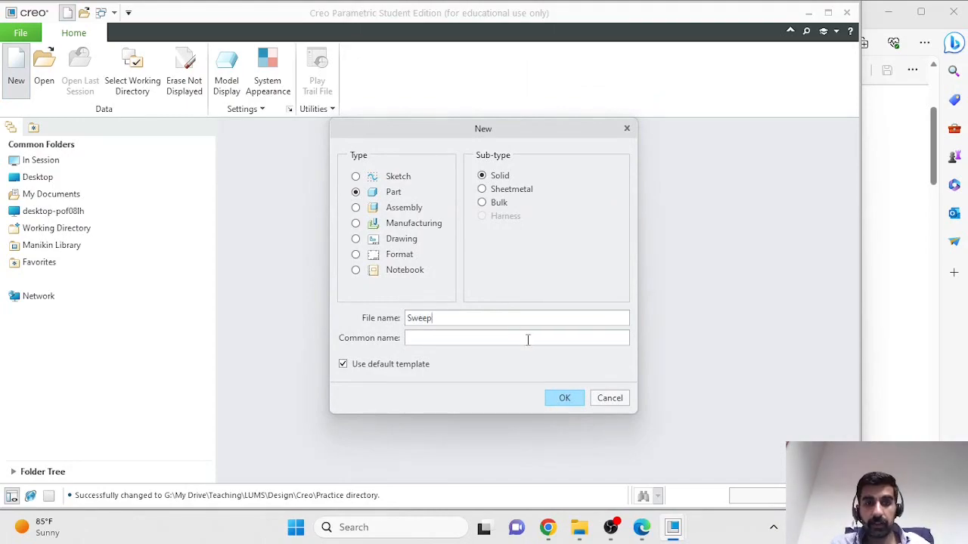
pyautogui.click(565, 399)
pyautogui.click(521, 300)
pyautogui.write('1')
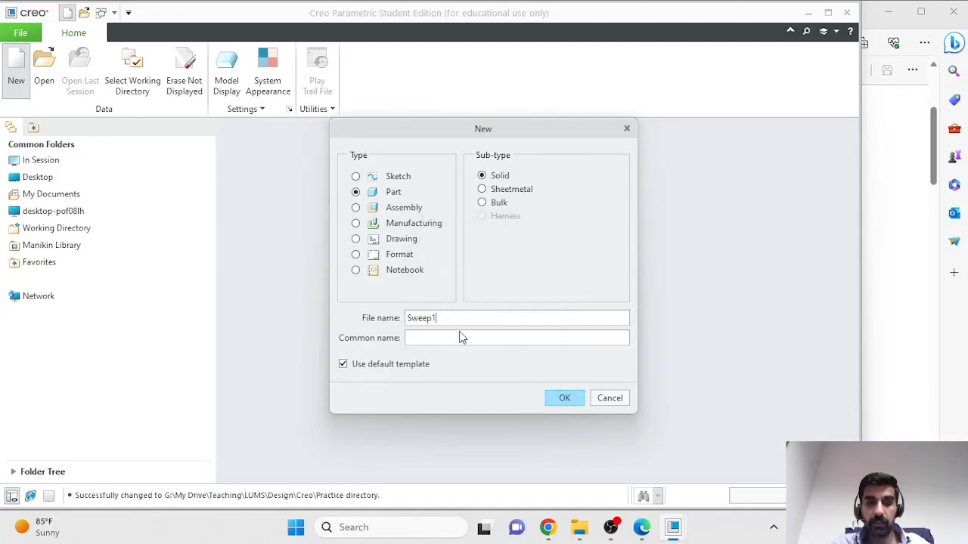
pyautogui.click(570, 398)
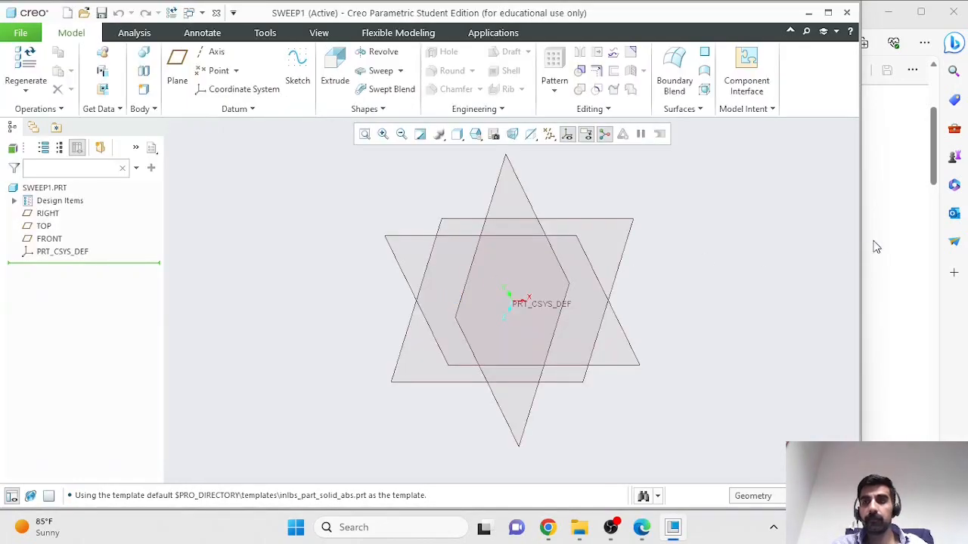
# Step: Narrow the PDF checklist window to consult its general sweep steps beside the model, and return to Creo
pyautogui.click(875, 245)
pyautogui.moveTo(372, 240); pyautogui.dragTo(616, 240)
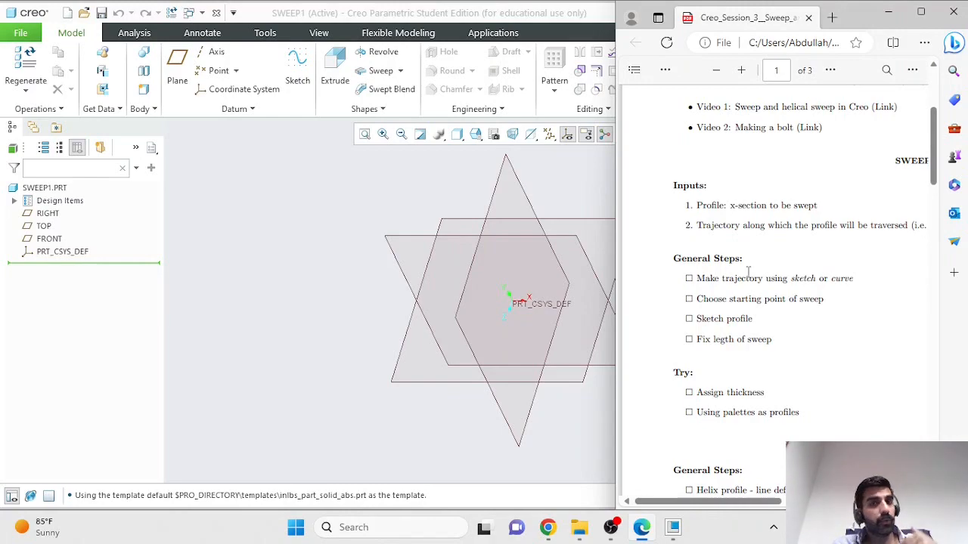
pyautogui.click(587, 182)
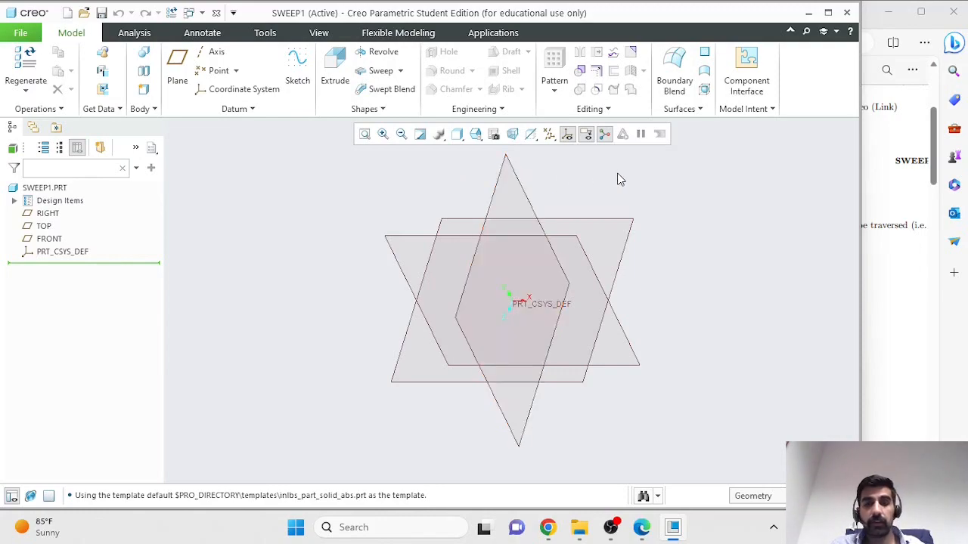
# Step: Sketch a wavy five-point spline on the RIGHT plane, from about 235 left to about 444 right of the vertical reference, and finish the sketch
pyautogui.click(524, 197)
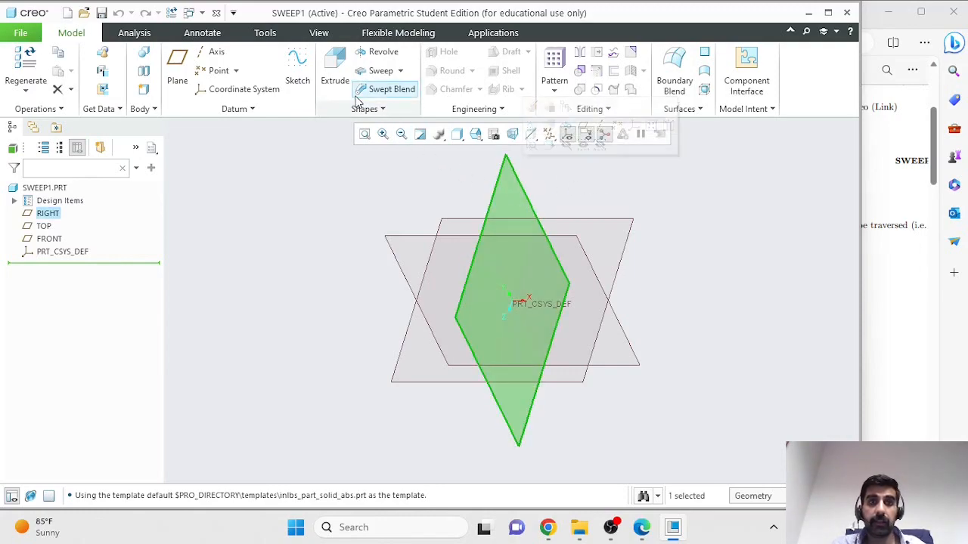
pyautogui.click(296, 67)
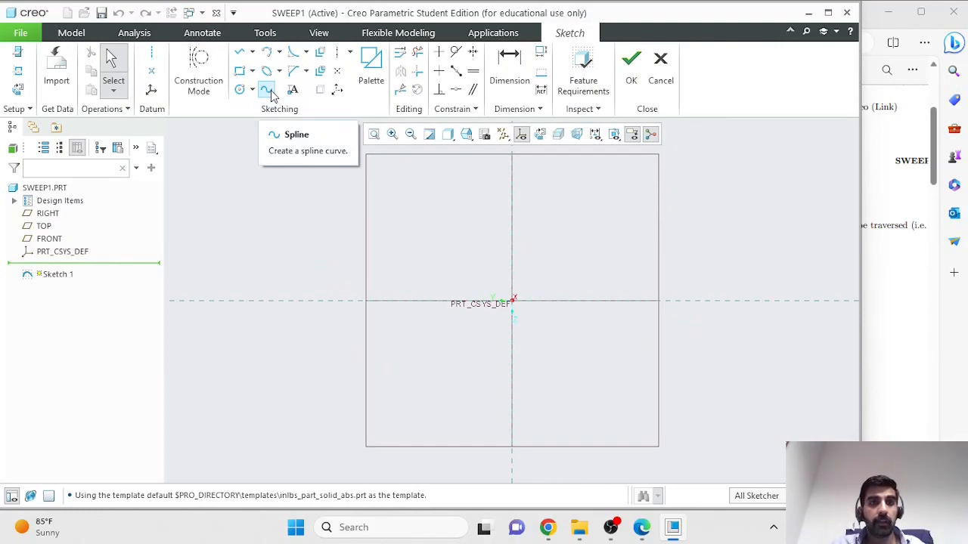
pyautogui.click(268, 90)
pyautogui.click(376, 252)
pyautogui.click(442, 242)
pyautogui.click(482, 337)
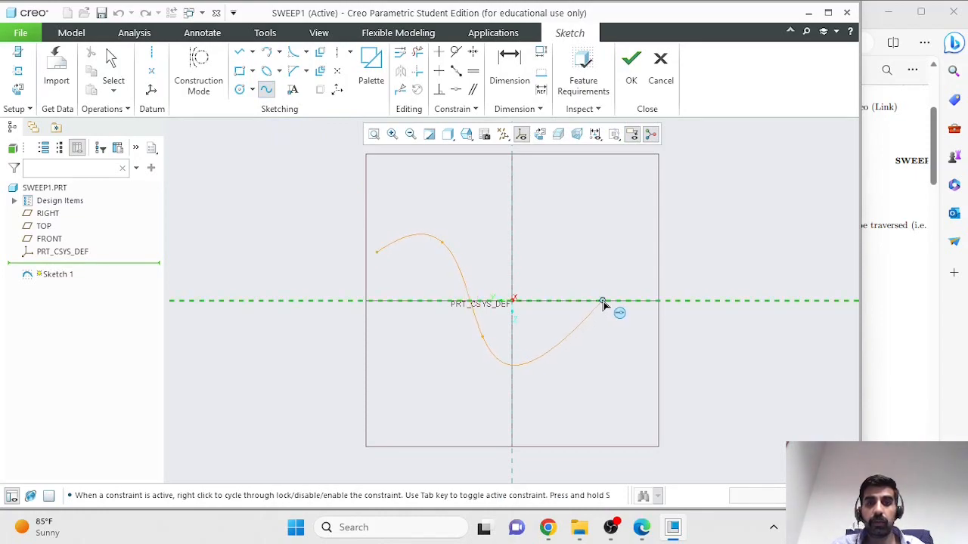
pyautogui.click(605, 232)
pyautogui.click(767, 266)
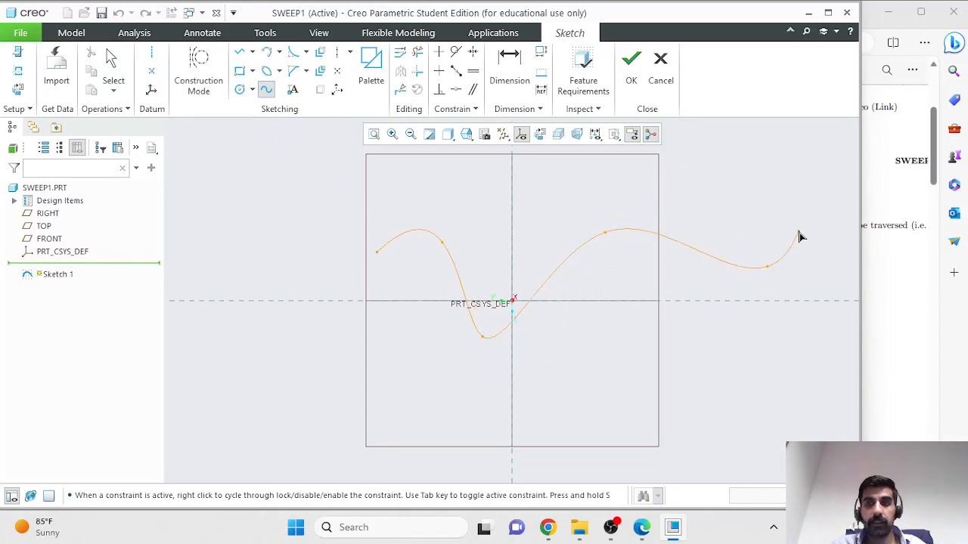
pyautogui.middleClick(799, 226)
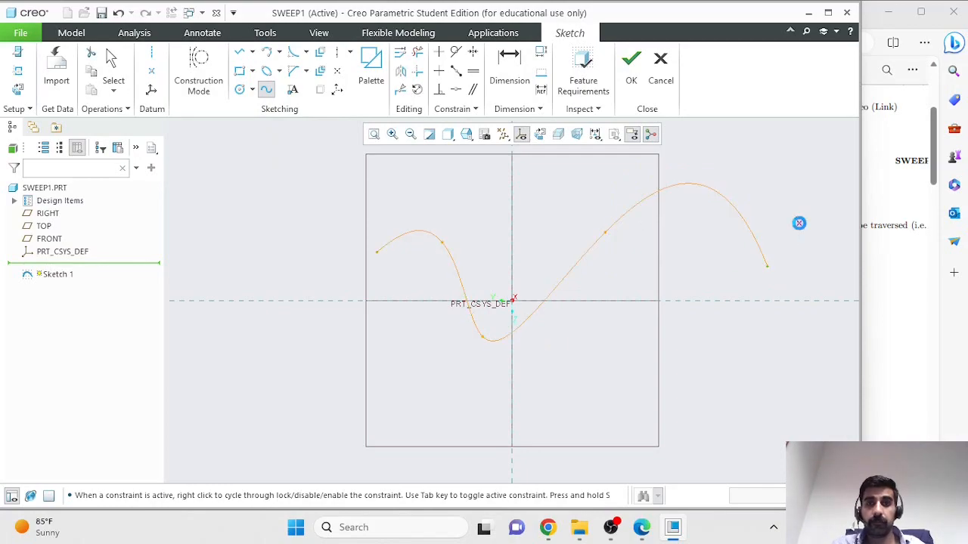
pyautogui.middleClick(800, 227)
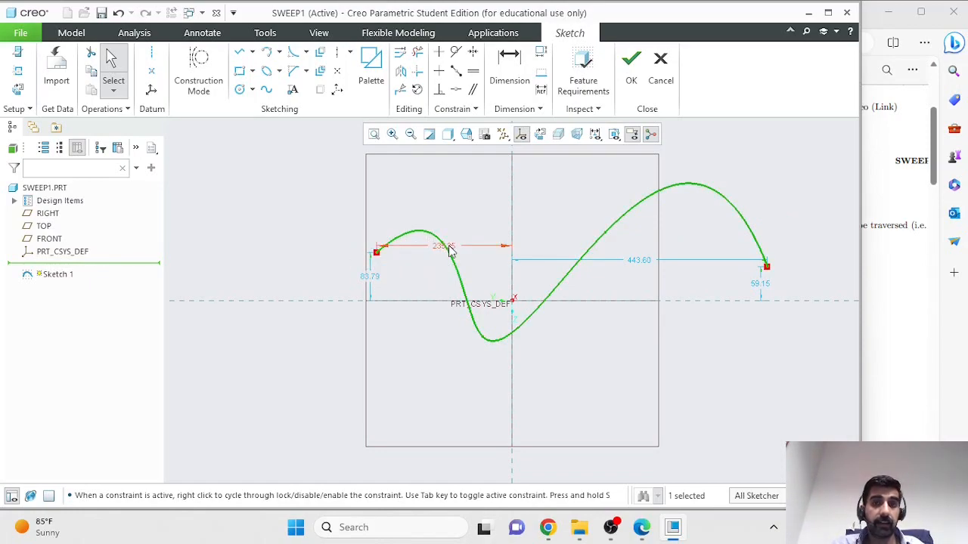
pyautogui.click(631, 61)
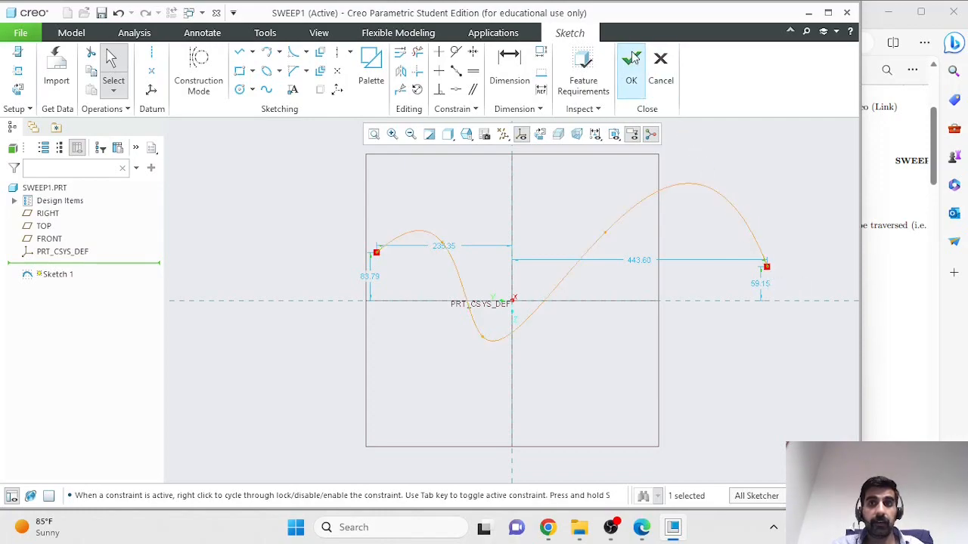
# Step: Rename the spline sketch to Trajectory
pyautogui.click(58, 269)
pyautogui.click(59, 266)
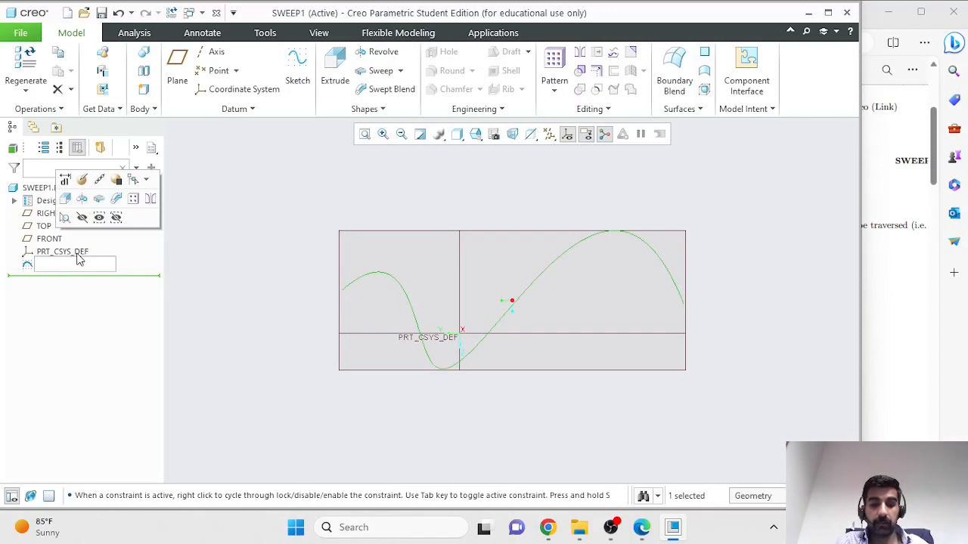
pyautogui.write('Trajec')
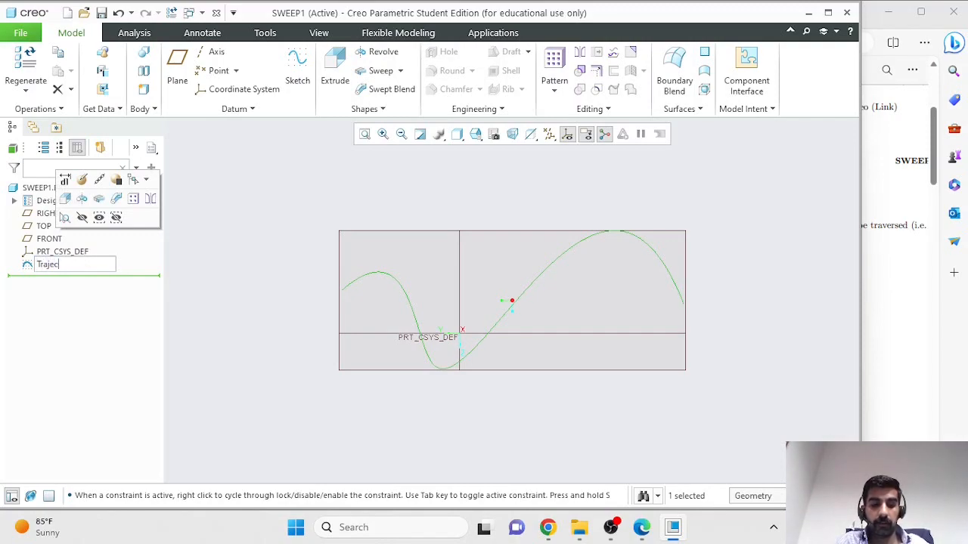
pyautogui.write('tory')
pyautogui.press('Return')
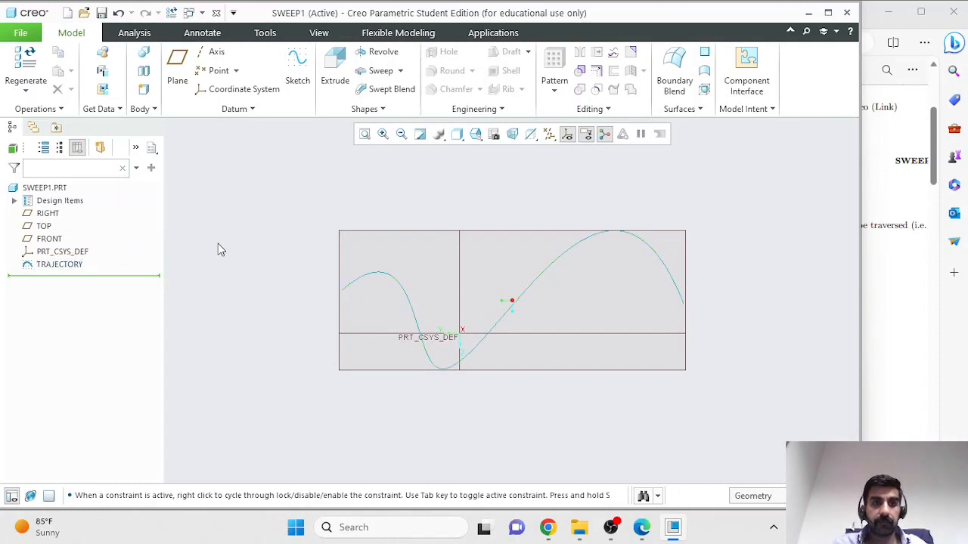
# Step: Consult the checklist's next general sweep steps and start a Sweep feature in Creo
pyautogui.click(866, 244)
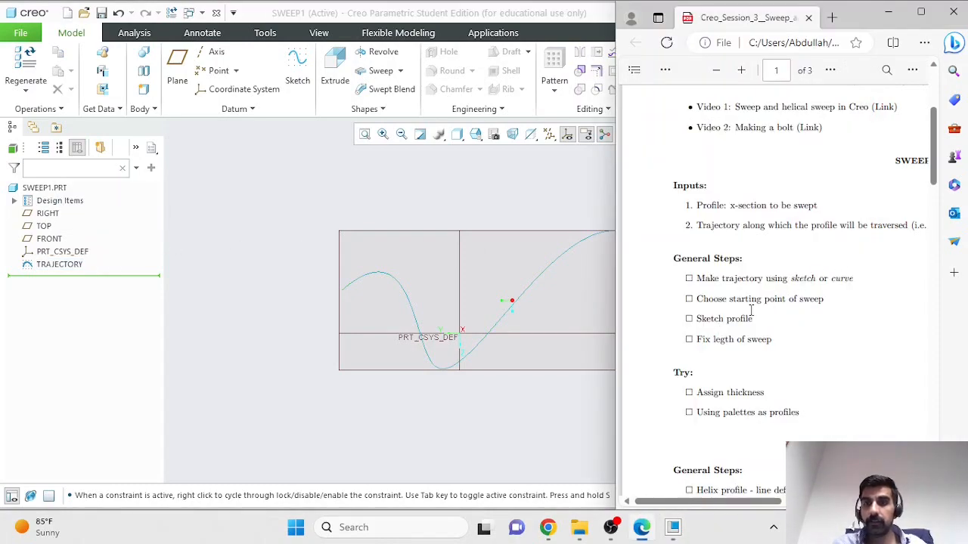
pyautogui.click(504, 195)
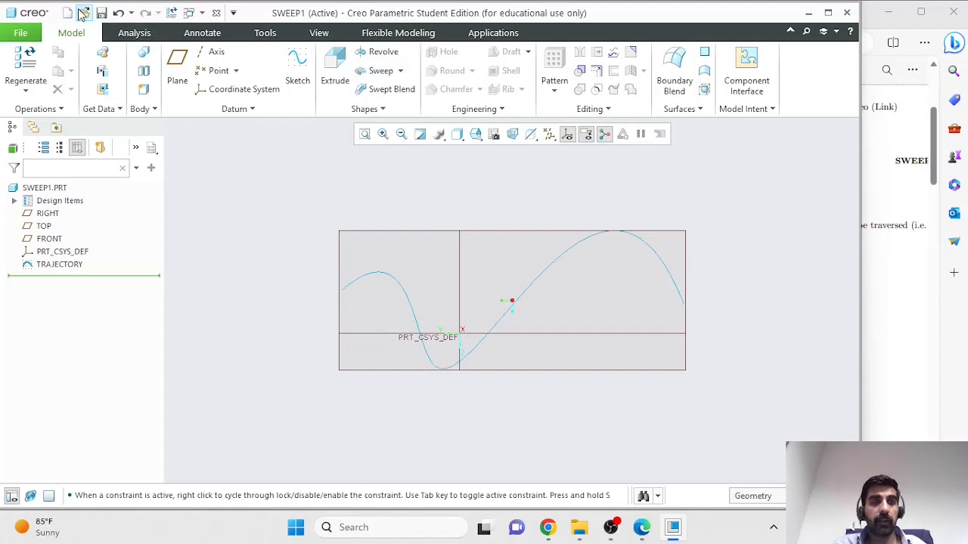
pyautogui.click(400, 71)
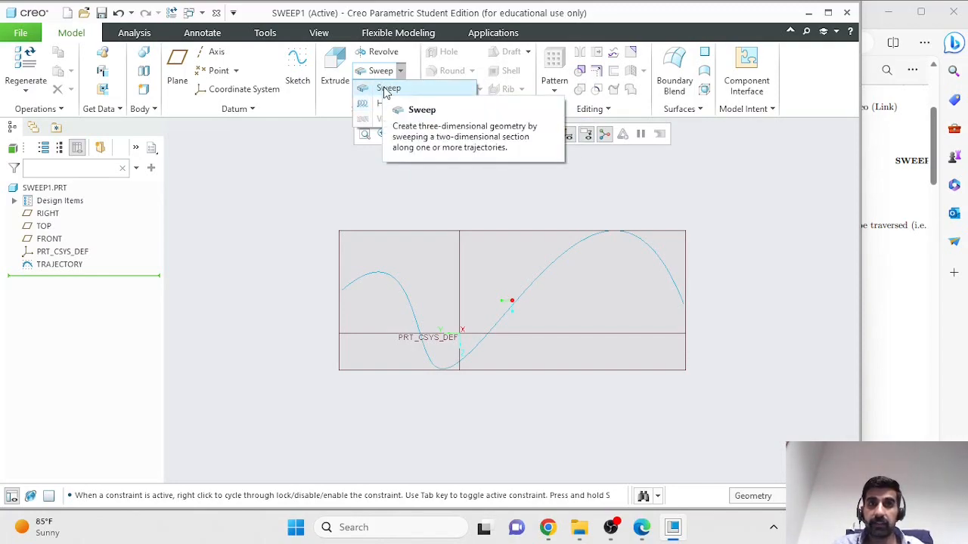
pyautogui.click(387, 88)
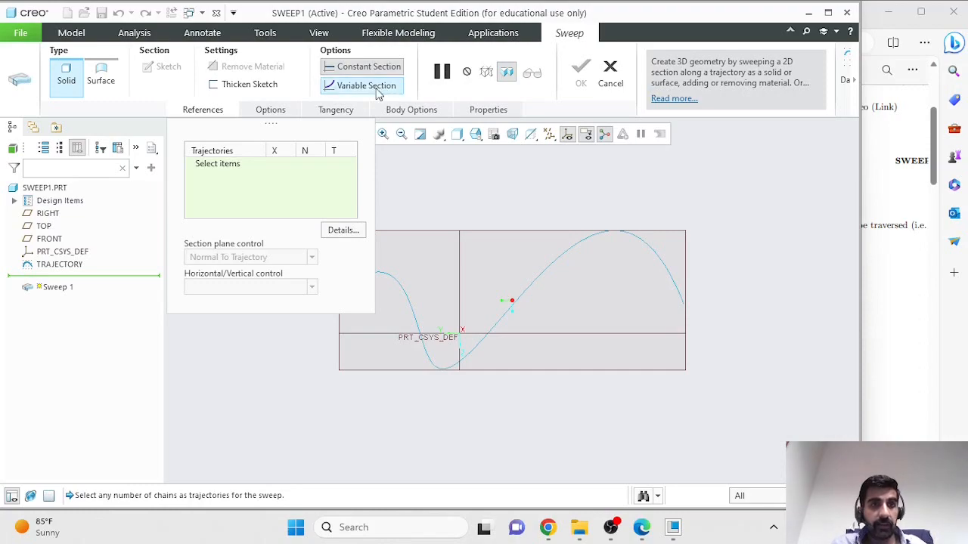
# Step: Try to assign the TRAJECTORY sketch from the model tree as the sweep's trajectory, dismissing the chat notification
pyautogui.click(225, 166)
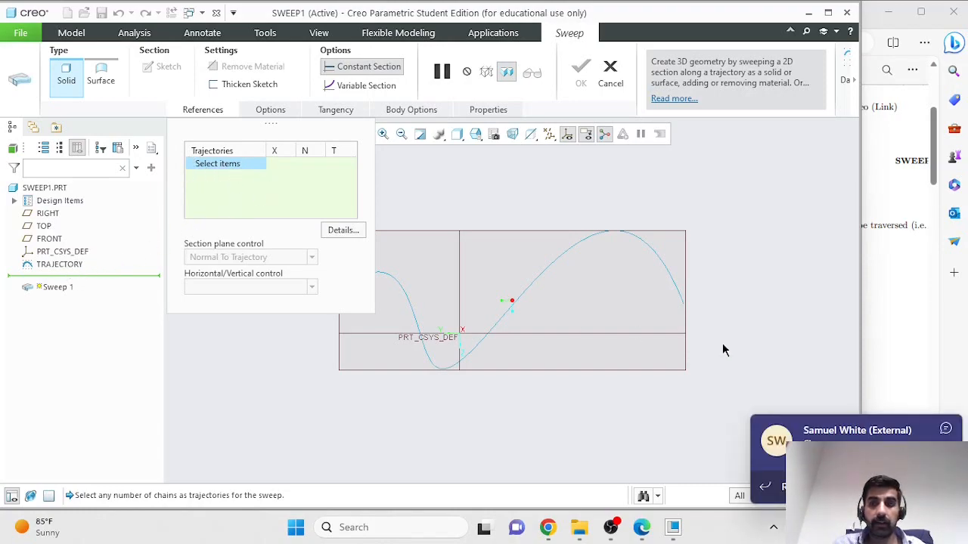
pyautogui.click(947, 431)
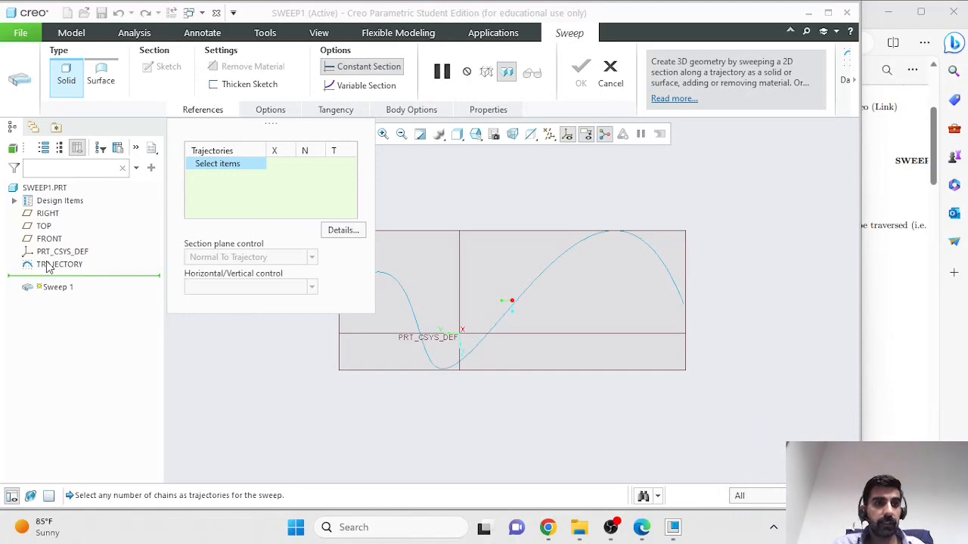
pyautogui.click(72, 269)
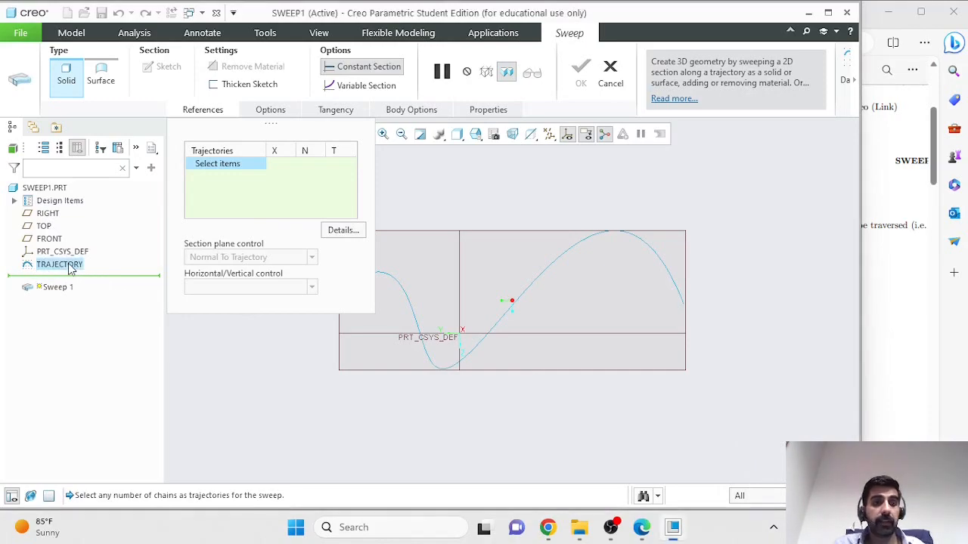
pyautogui.click(53, 270)
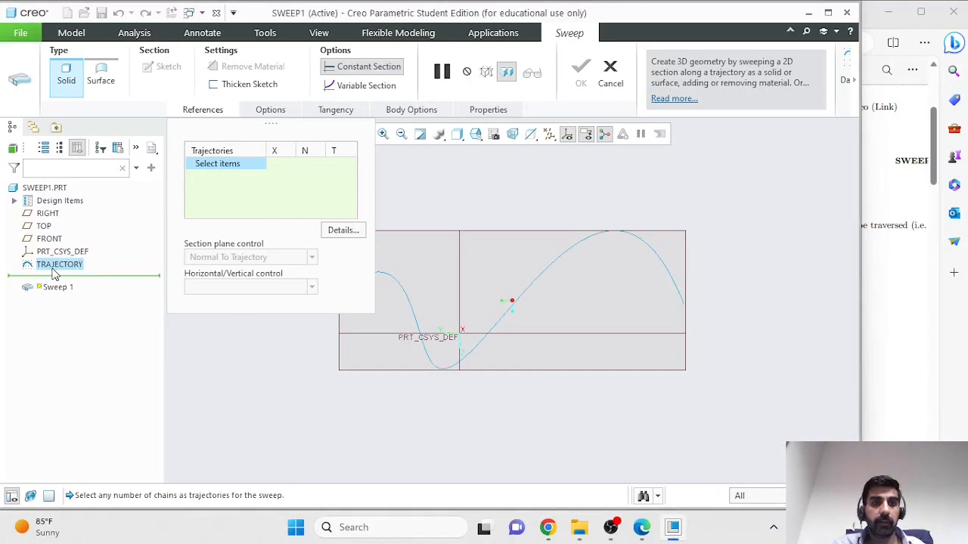
pyautogui.click(242, 174)
pyautogui.click(241, 164)
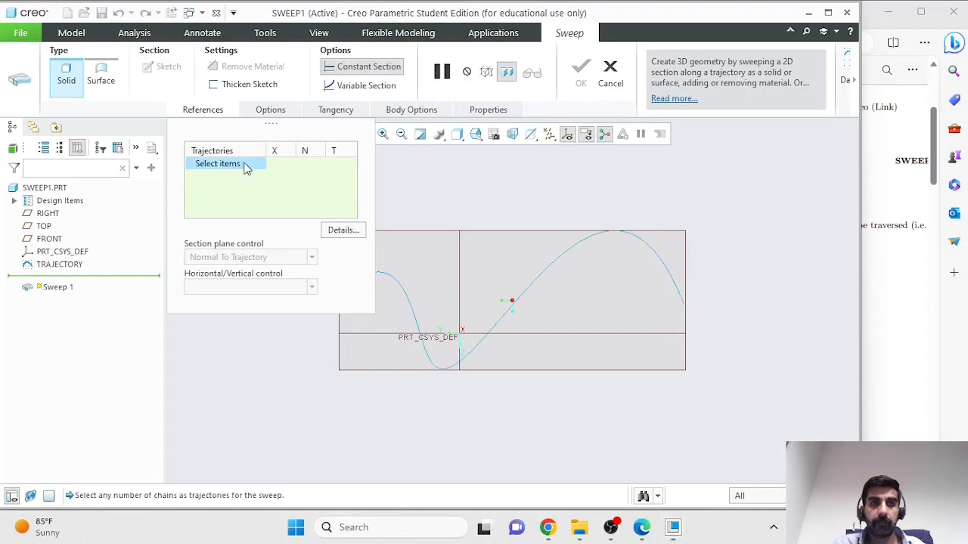
pyautogui.click(55, 266)
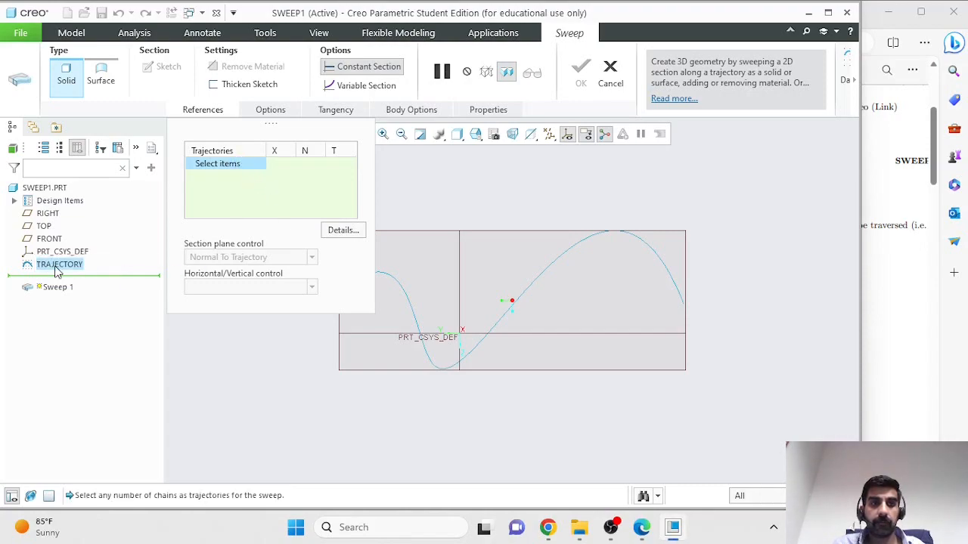
# Step: Pick the spline curve in the graphics area as the sweep's origin trajectory
pyautogui.click(231, 161)
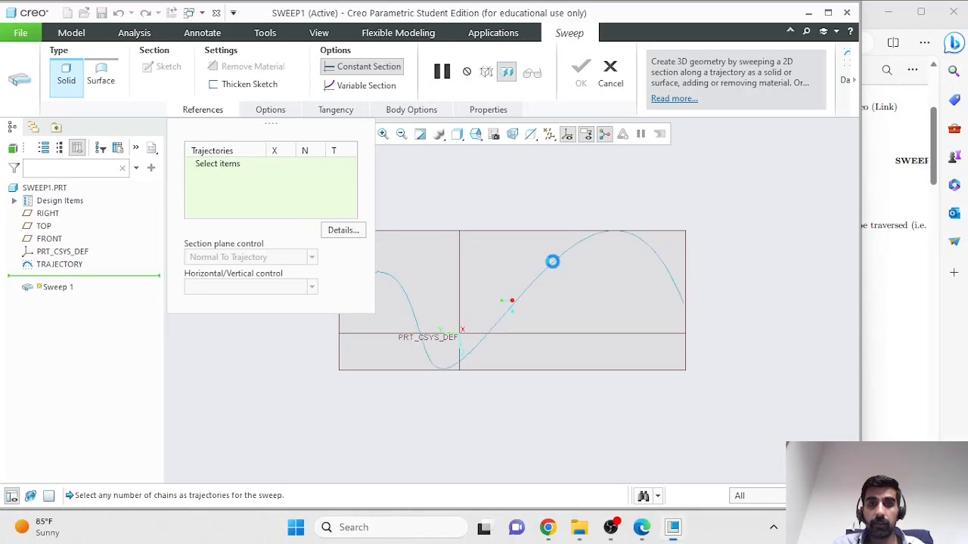
pyautogui.click(555, 265)
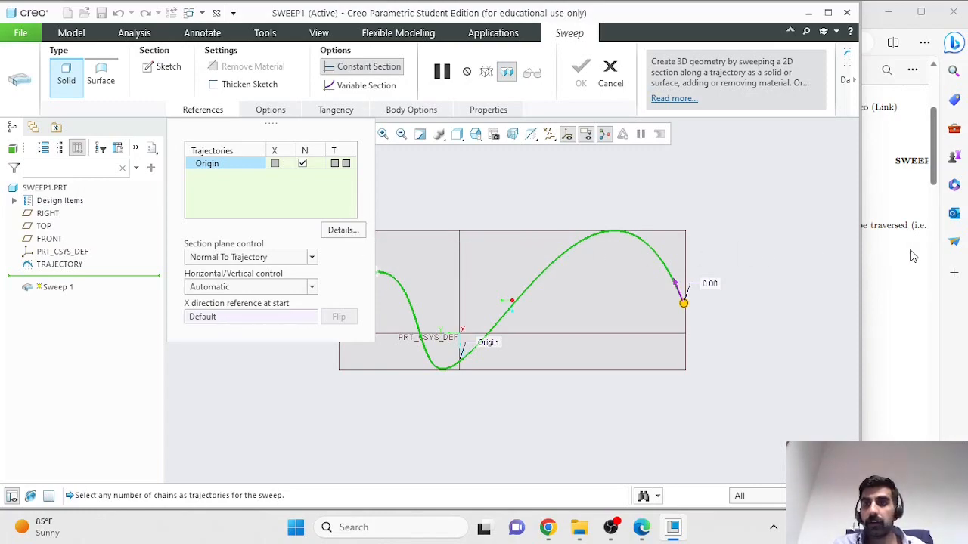
# Step: Flip the sweep's start point to the opposite end of the spline trajectory
pyautogui.click(949, 432)
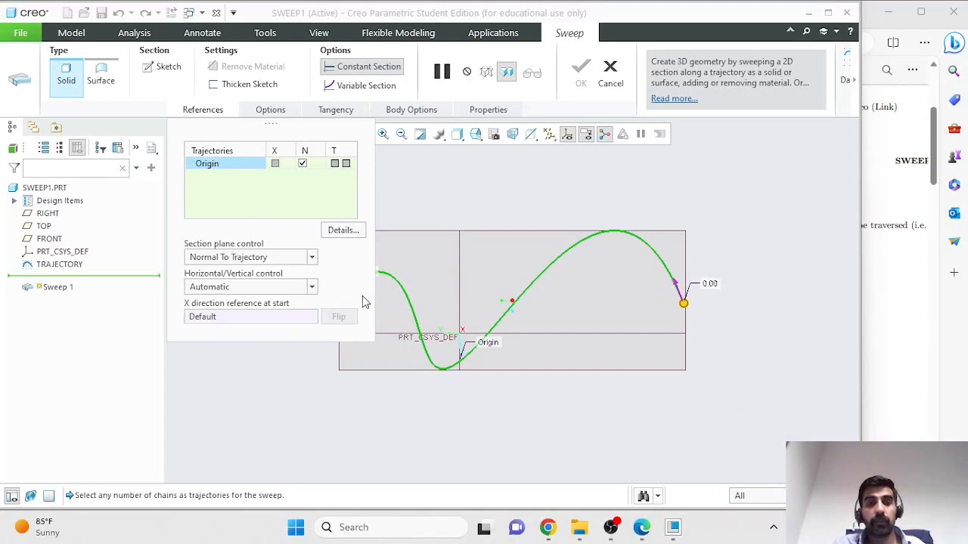
pyautogui.scroll(-5, 483, 219)
pyautogui.scroll(4, 422, 208)
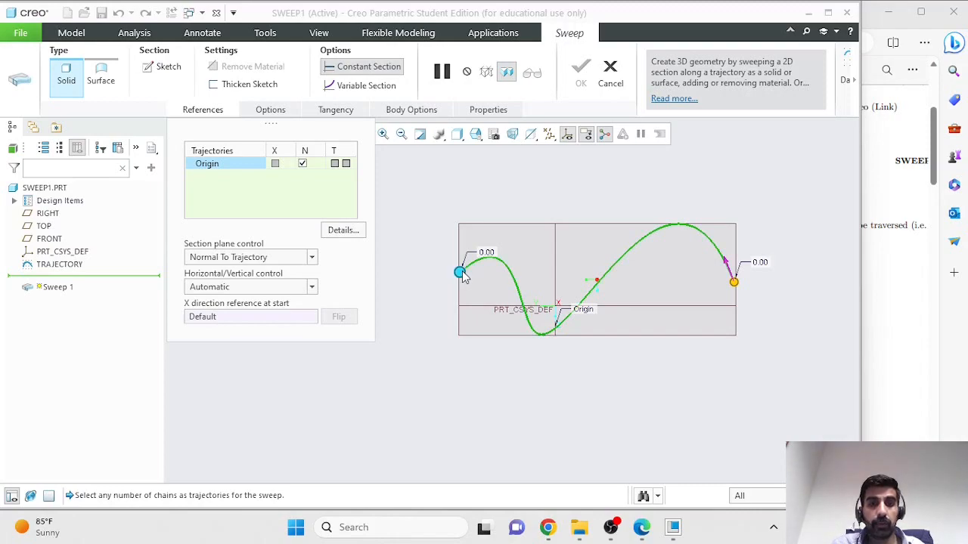
pyautogui.click(727, 264)
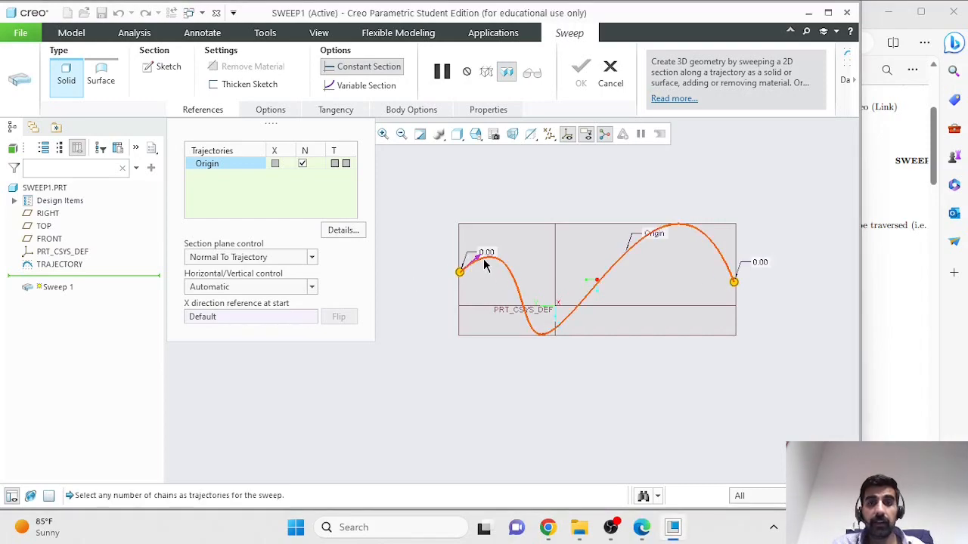
pyautogui.scroll(-1, 511, 265)
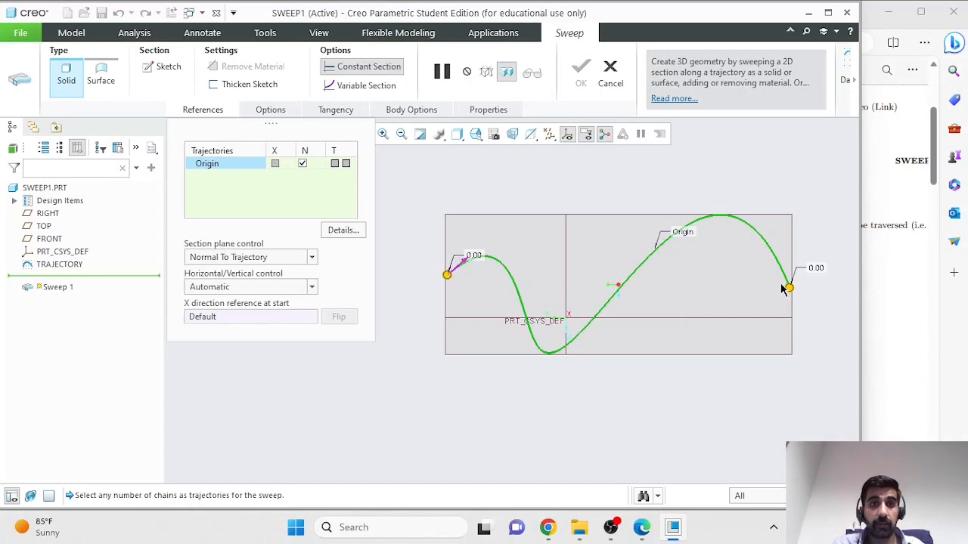
# Step: Check the checklist's next general step, open the sweep's section sketch in Creo and examine how its plane meets the trajectory
pyautogui.click(888, 278)
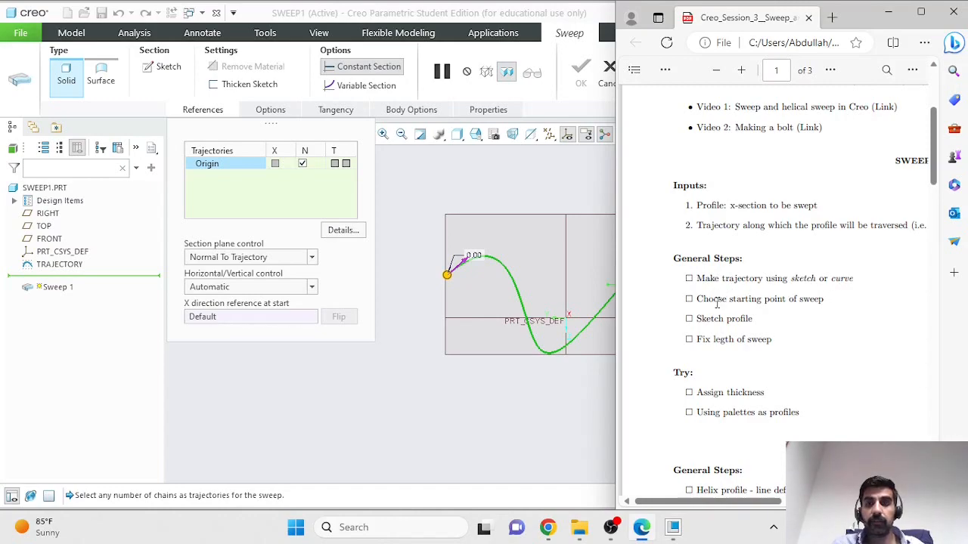
pyautogui.click(512, 183)
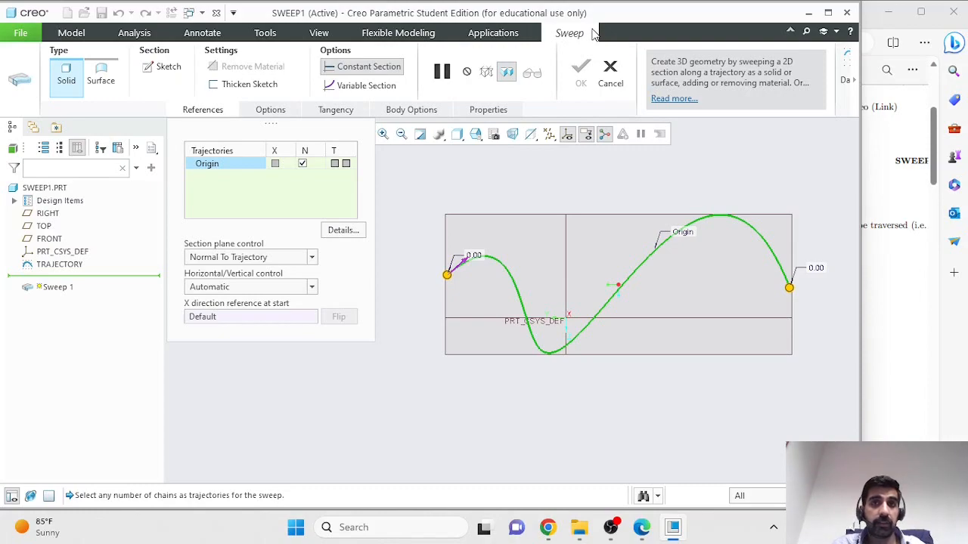
pyautogui.click(164, 66)
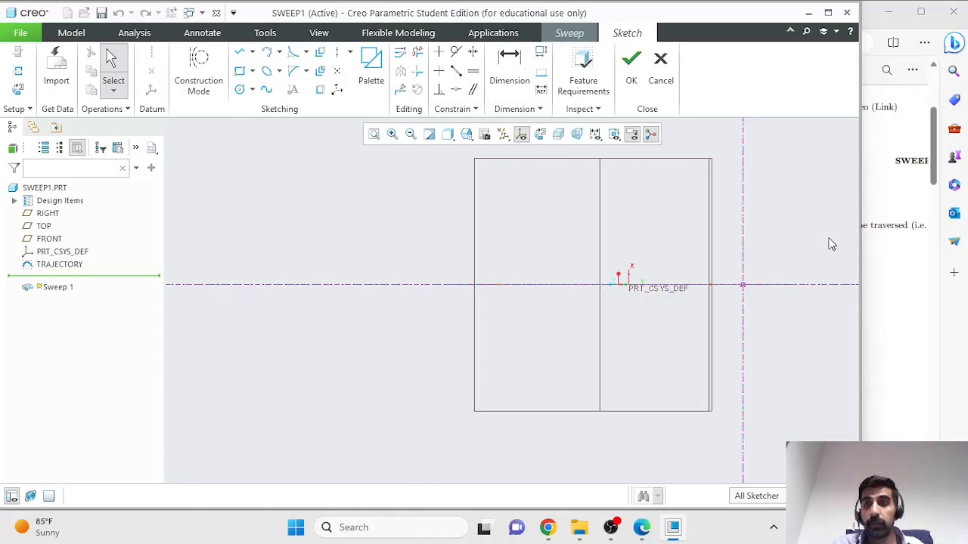
pyautogui.moveTo(819, 219); pyautogui.dragTo(791, 244, button='middle')
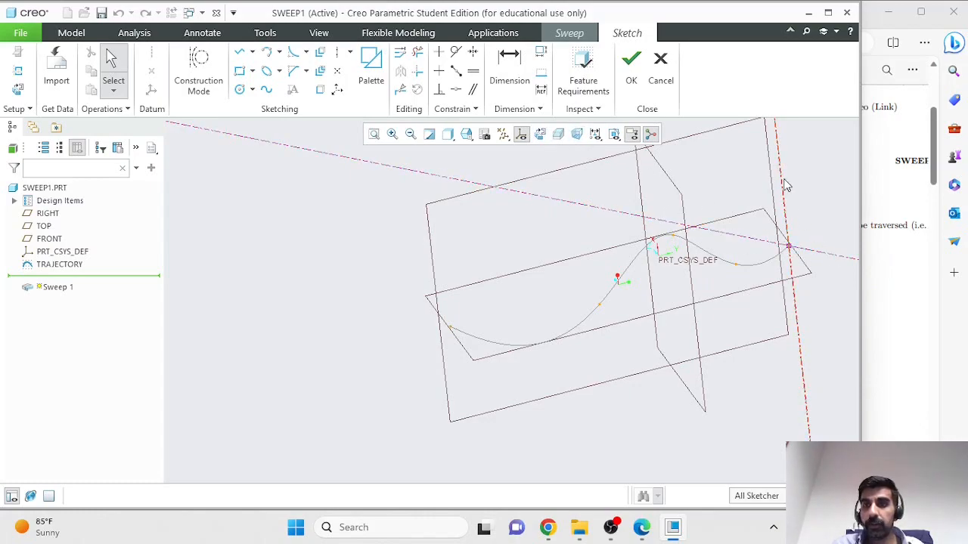
pyautogui.click(538, 135)
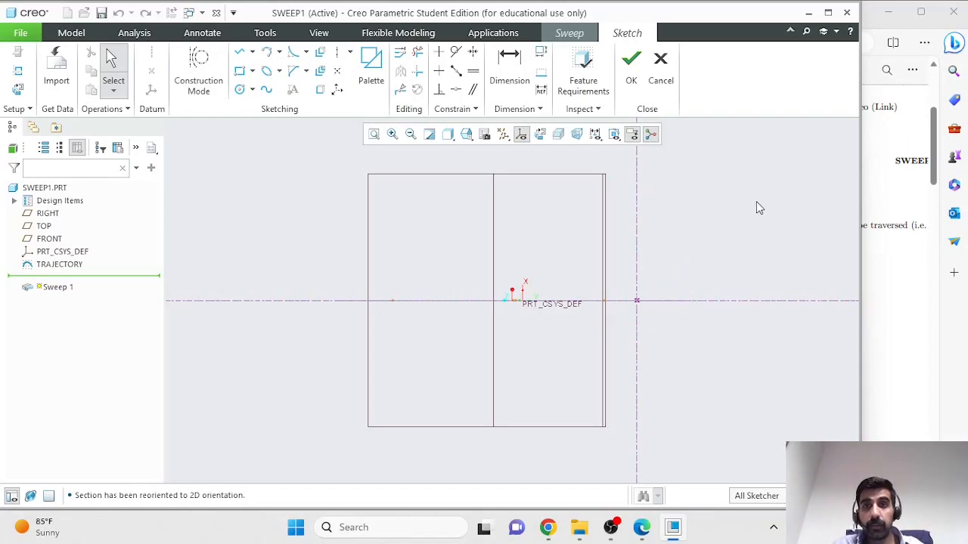
pyautogui.moveTo(711, 205); pyautogui.dragTo(694, 238, button='middle')
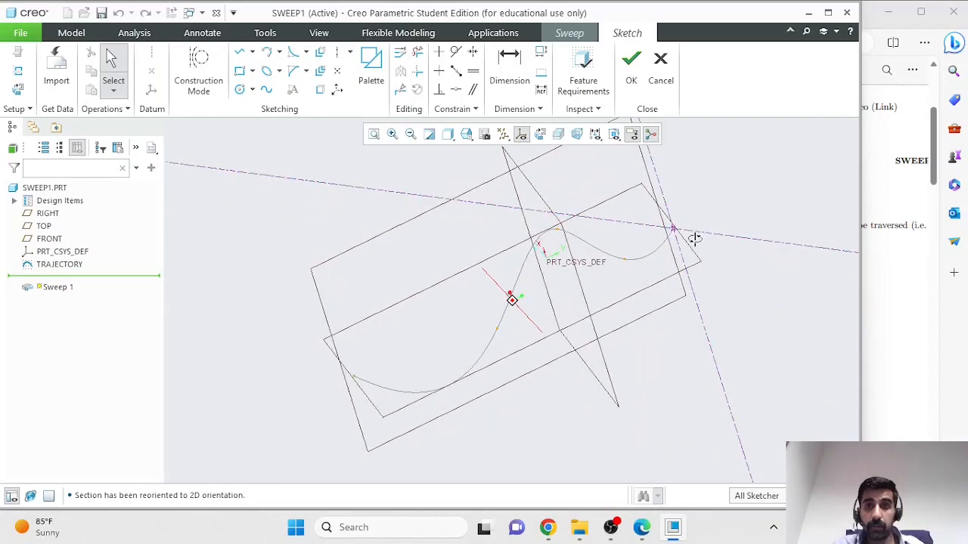
pyautogui.click(540, 134)
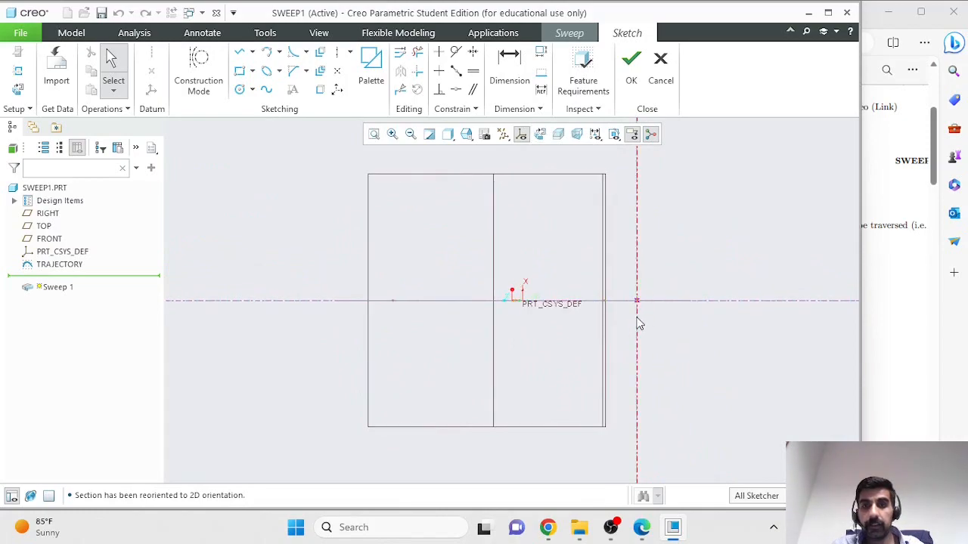
# Step: Sketch a circle about 41 in diameter centred on the trajectory's start point as the sweep profile
pyautogui.scroll(4, 642, 306)
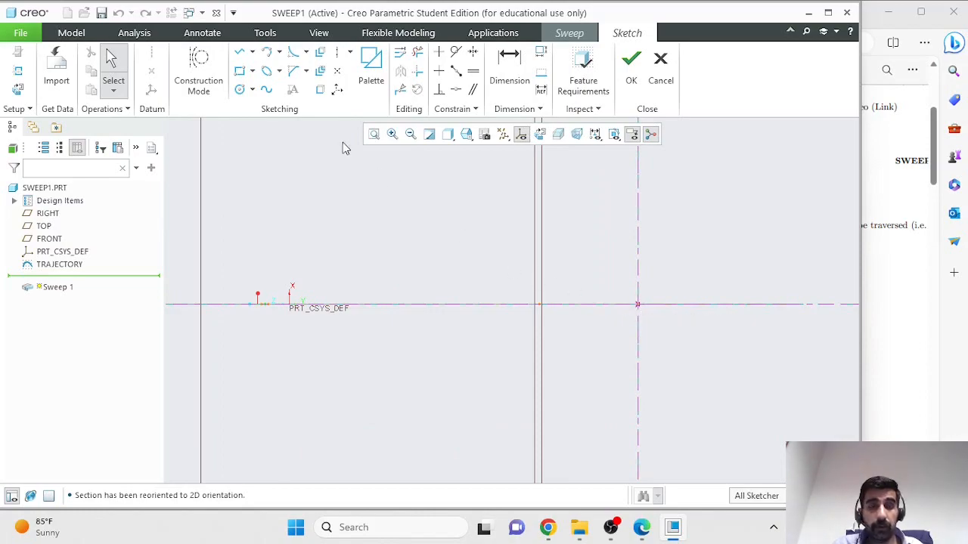
pyautogui.click(239, 89)
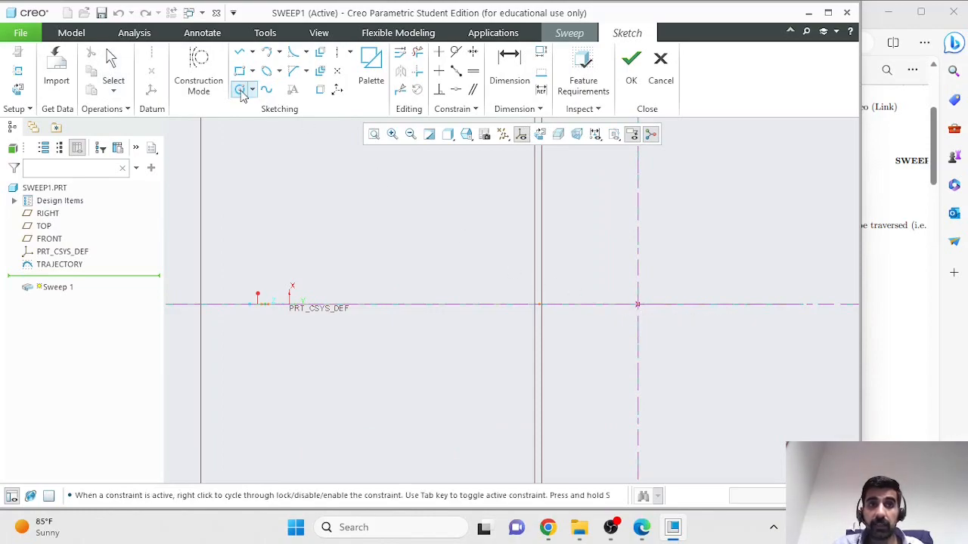
pyautogui.click(638, 305)
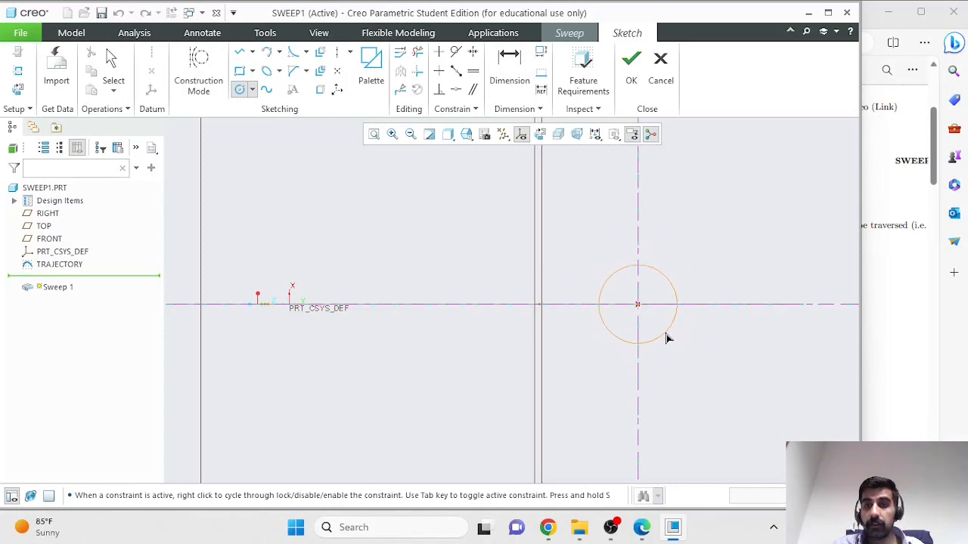
pyautogui.click(662, 327)
pyautogui.middleClick(706, 281)
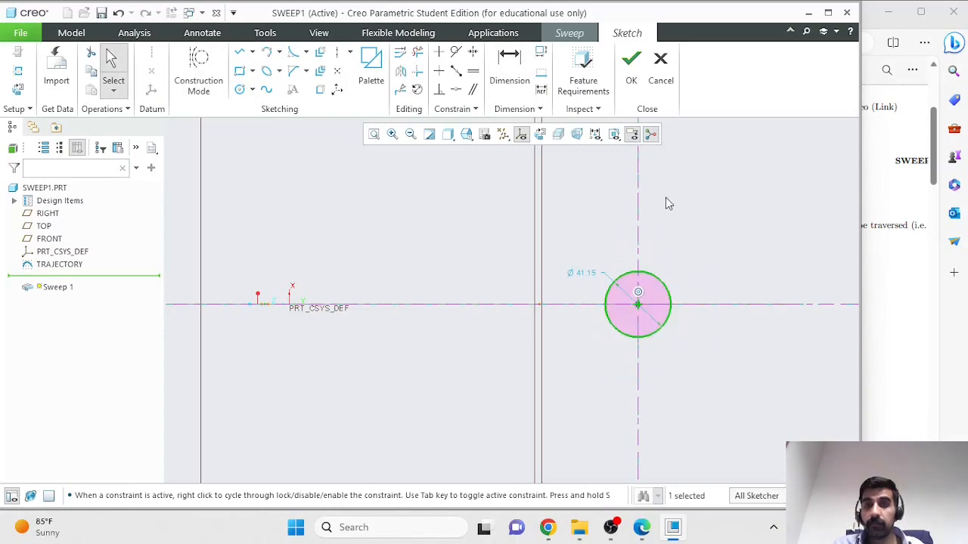
# Step: Accept the circular section and complete the solid sweep along the spline
pyautogui.click(631, 75)
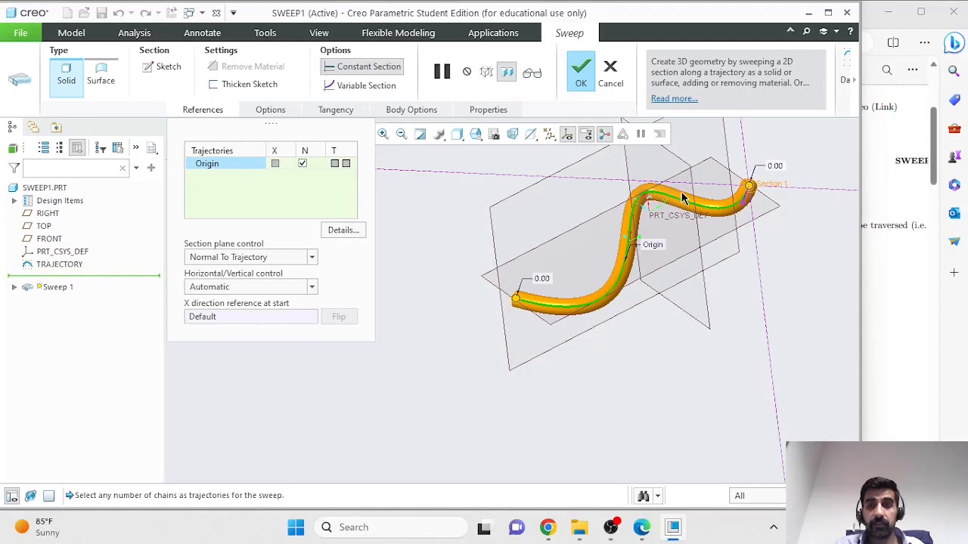
pyautogui.click(581, 72)
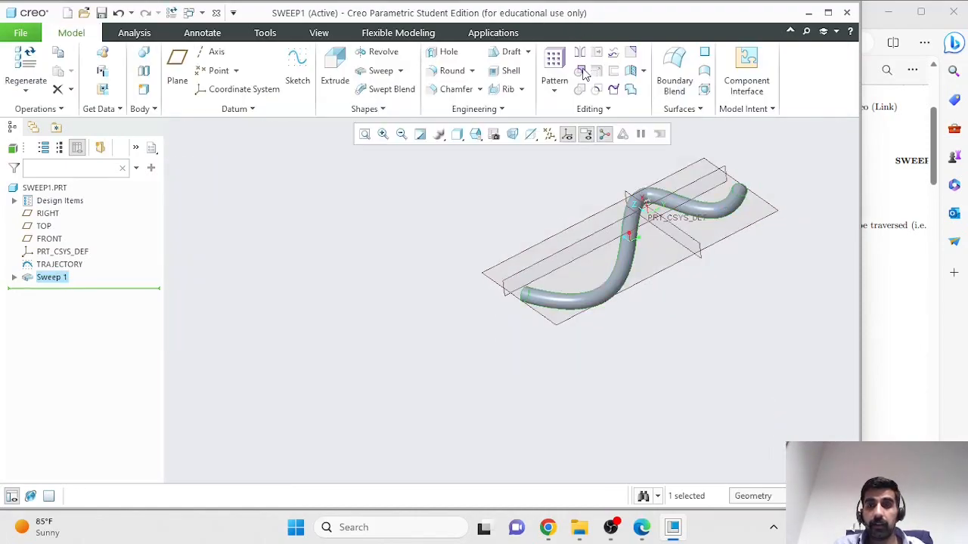
pyautogui.moveTo(758, 372)
pyautogui.mouseDown(button='middle')
pyautogui.moveTo(721, 300)
pyautogui.moveTo(704, 291)
pyautogui.mouseUp(button='middle')
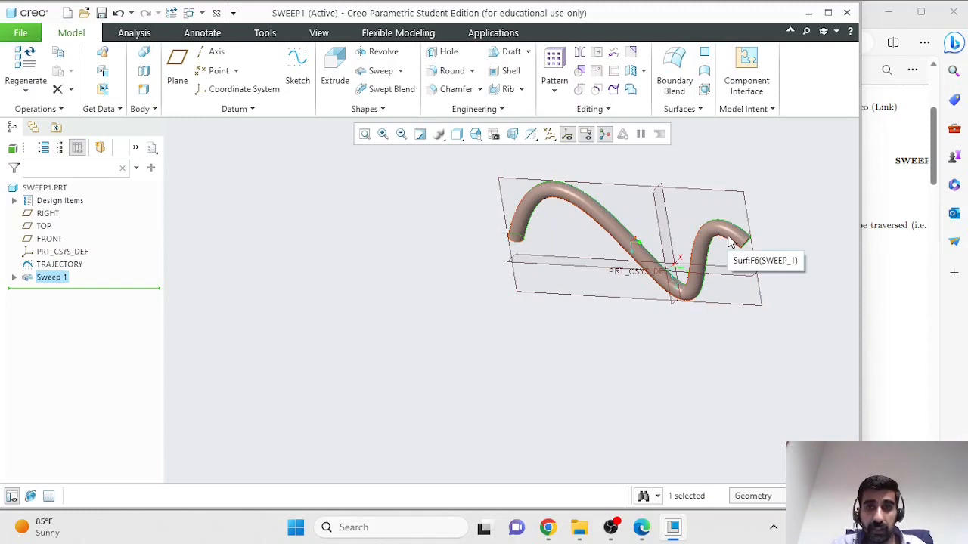
pyautogui.scroll(3, 783, 206)
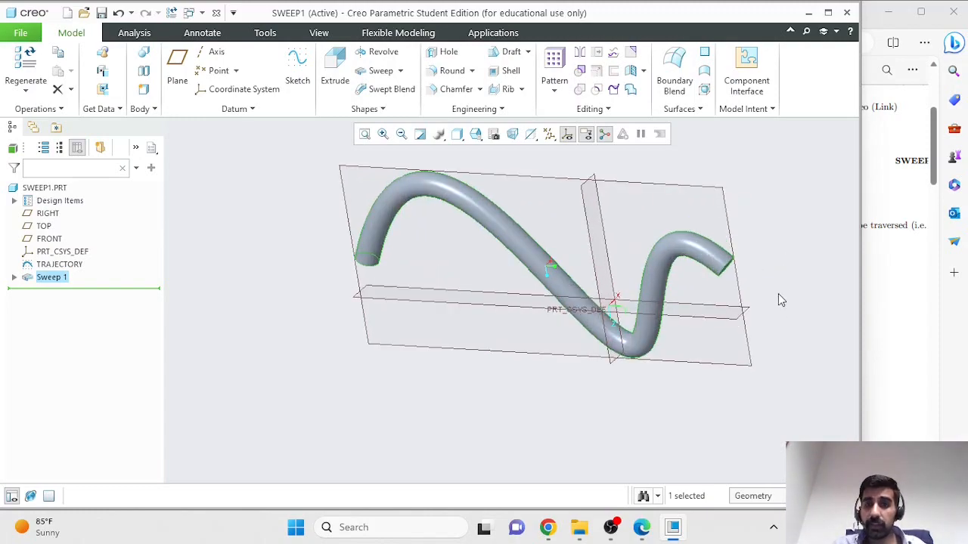
# Step: Reopen Sweep 1 for editing and shorten its far end along the trajectory to an offset of about -198
pyautogui.click(13, 281)
pyautogui.click(66, 290)
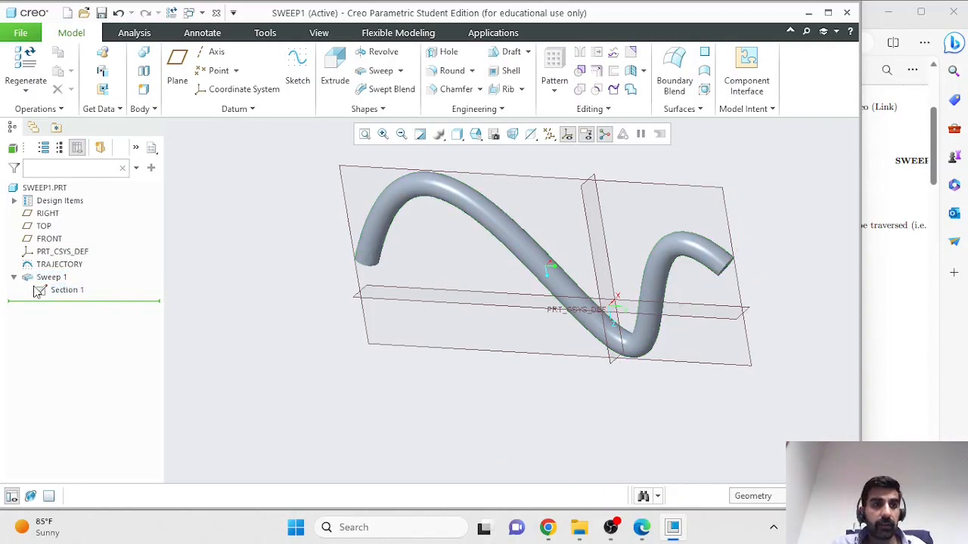
pyautogui.click(50, 279)
pyautogui.click(72, 192)
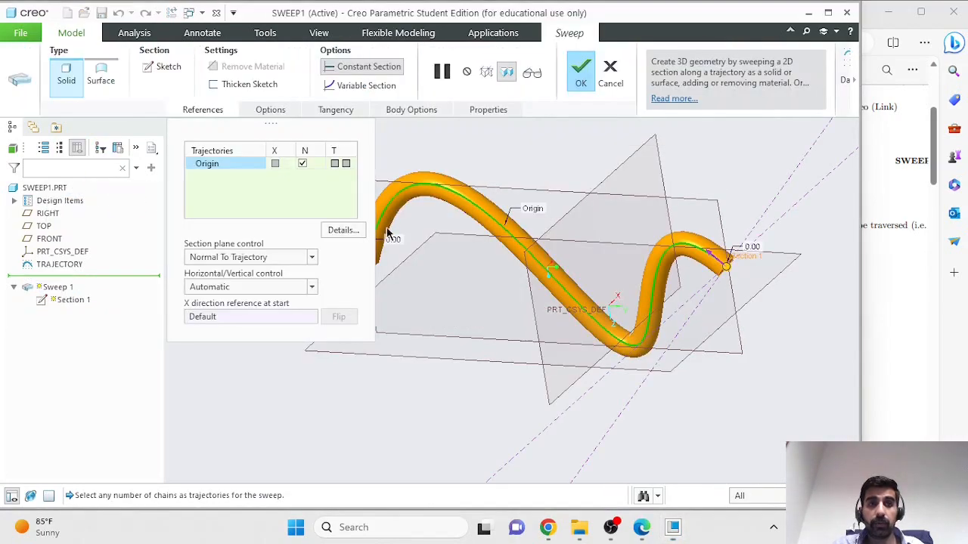
pyautogui.scroll(5, 795, 236)
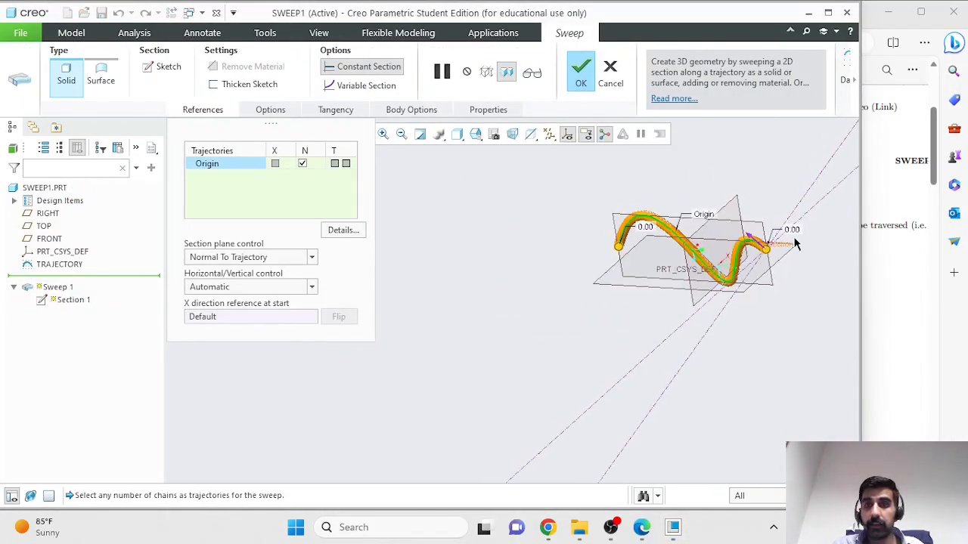
pyautogui.scroll(-3, 772, 251)
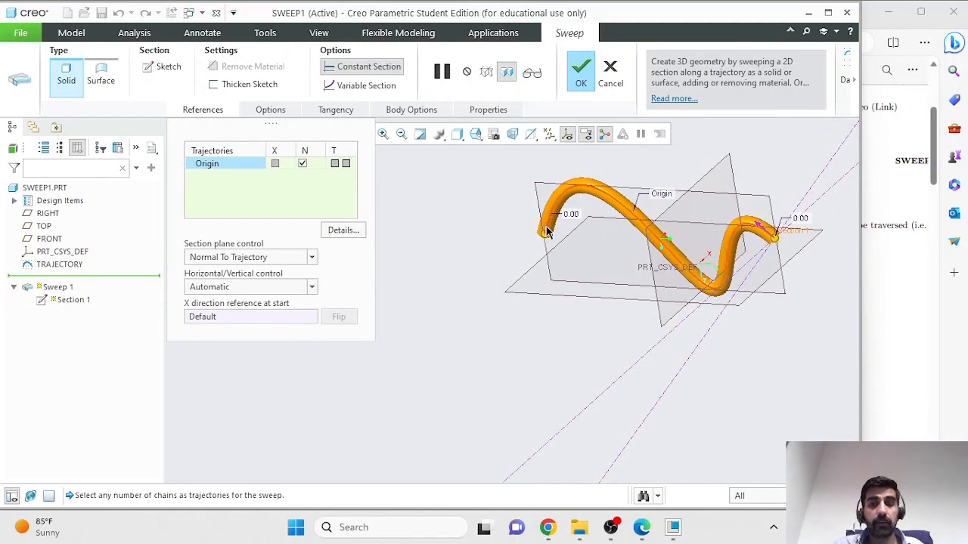
pyautogui.moveTo(558, 210); pyautogui.dragTo(577, 193)
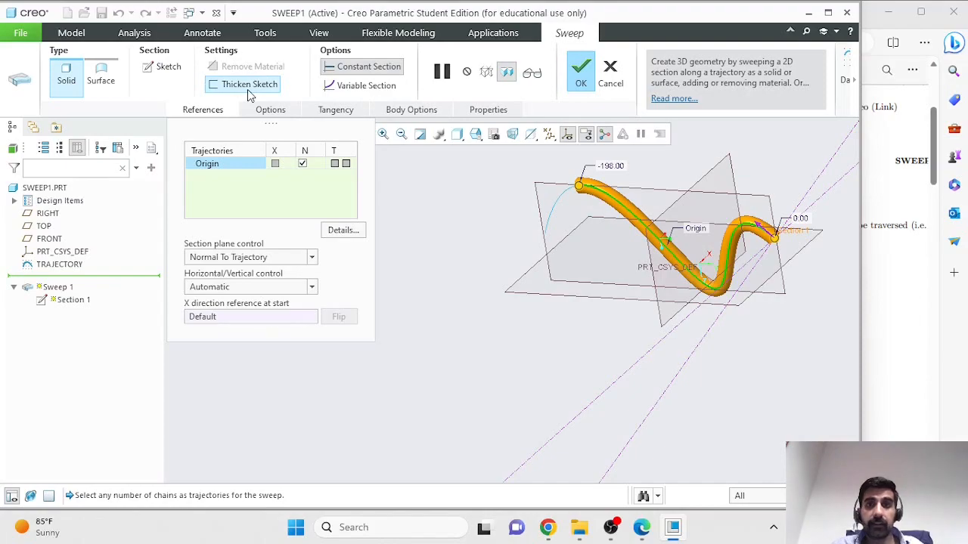
# Step: Turn on Thicken Sketch for the sweep and inspect the hollow section at its start end
pyautogui.moveTo(656, 212); pyautogui.dragTo(695, 278, button='middle')
pyautogui.scroll(3, 602, 237)
pyautogui.scroll(-4, 579, 195)
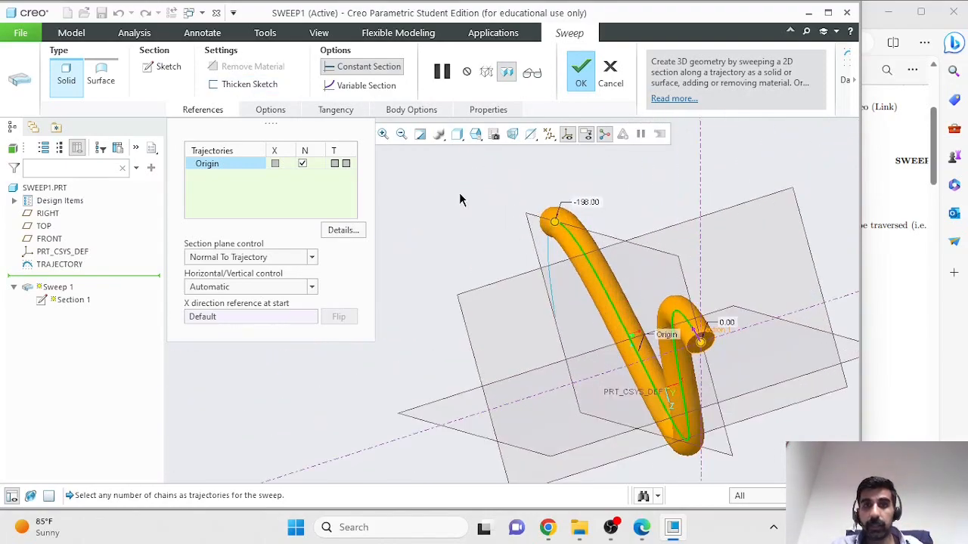
pyautogui.click(252, 85)
pyautogui.moveTo(802, 390); pyautogui.dragTo(715, 335, button='middle')
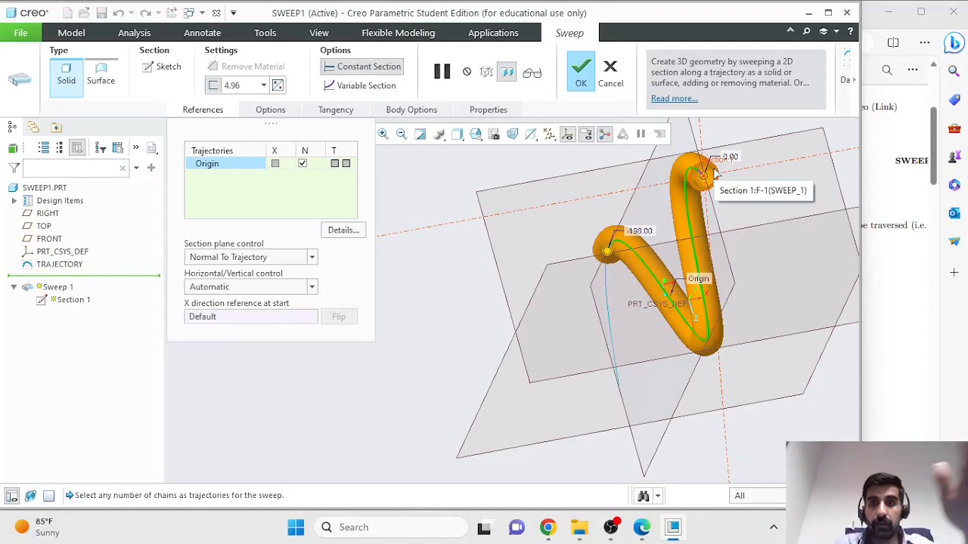
pyautogui.moveTo(745, 257)
pyautogui.mouseDown(button='middle')
pyautogui.moveTo(756, 249)
pyautogui.moveTo(757, 259)
pyautogui.mouseUp(button='middle')
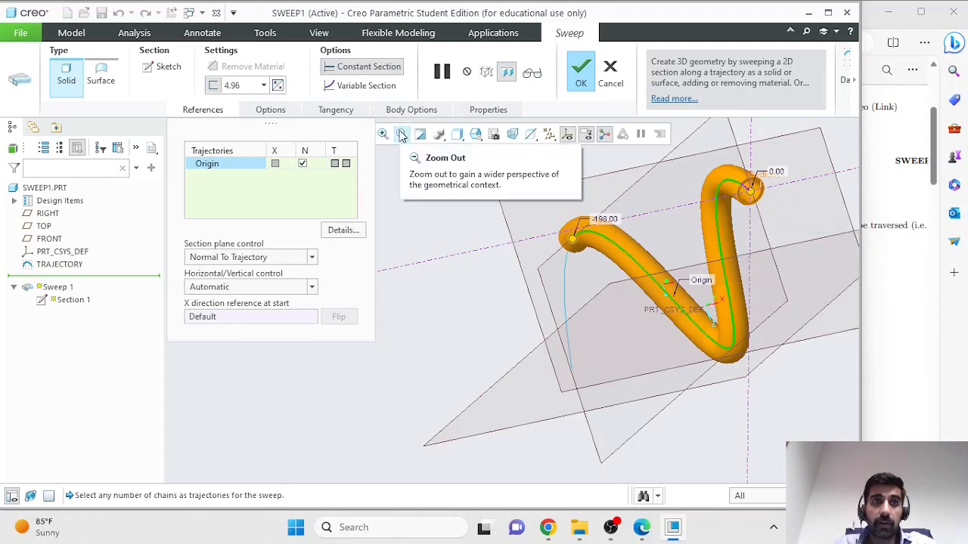
# Step: Set the sweep's wall thickness to 6 and complete the redefined feature
pyautogui.doubleClick(244, 85)
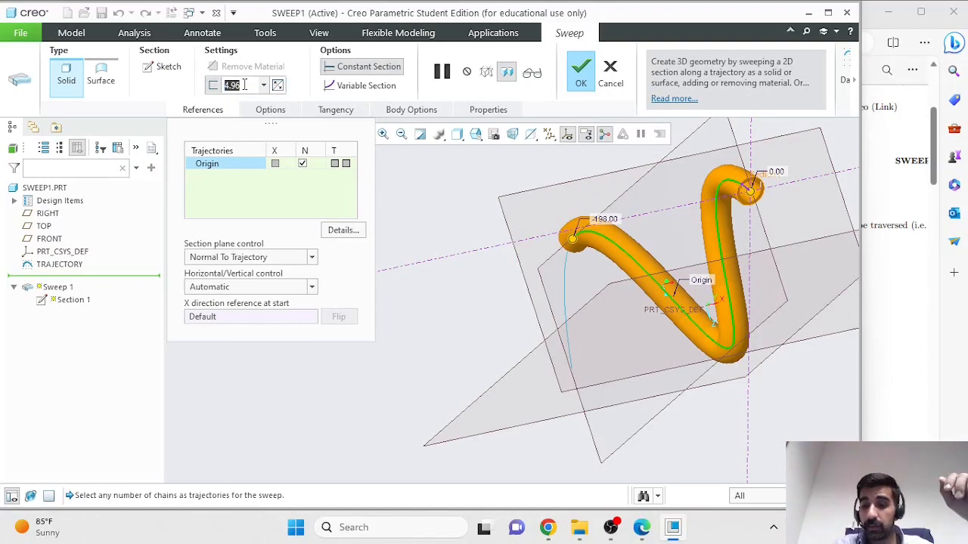
pyautogui.write('6')
pyautogui.press('Return')
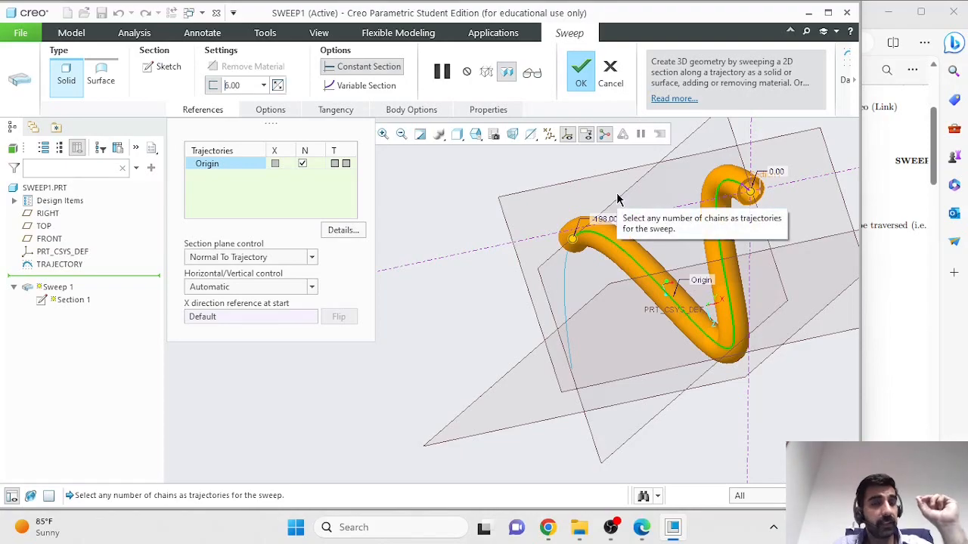
pyautogui.scroll(-1, 750, 194)
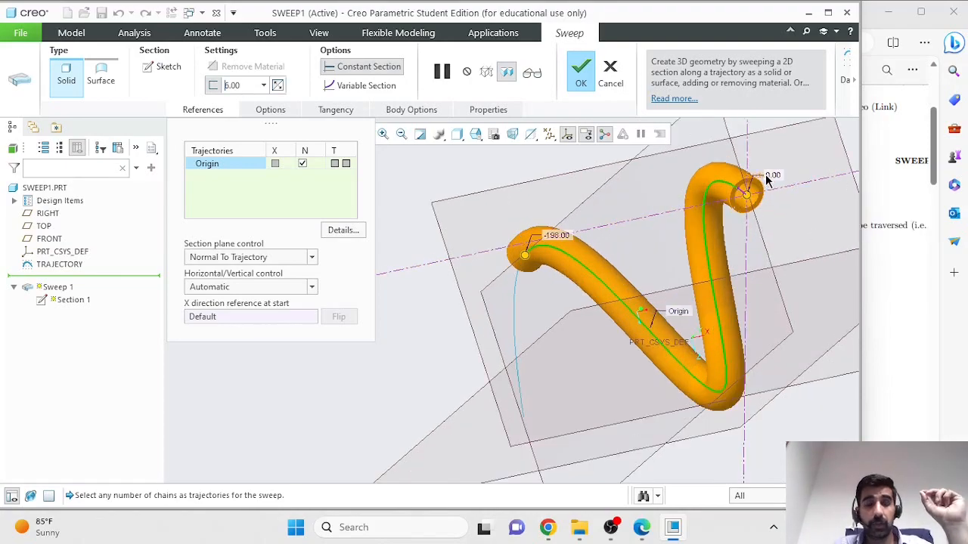
pyautogui.click(579, 76)
pyautogui.moveTo(399, 227); pyautogui.dragTo(579, 214, button='middle')
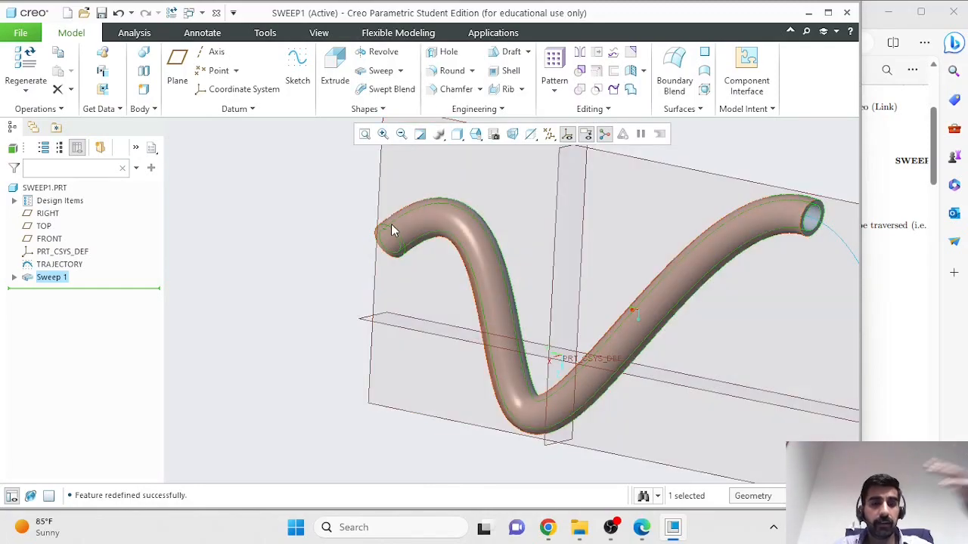
# Step: Review the checklist's general sweep steps, its Try items and the helical sweep steps that follow
pyautogui.click(896, 261)
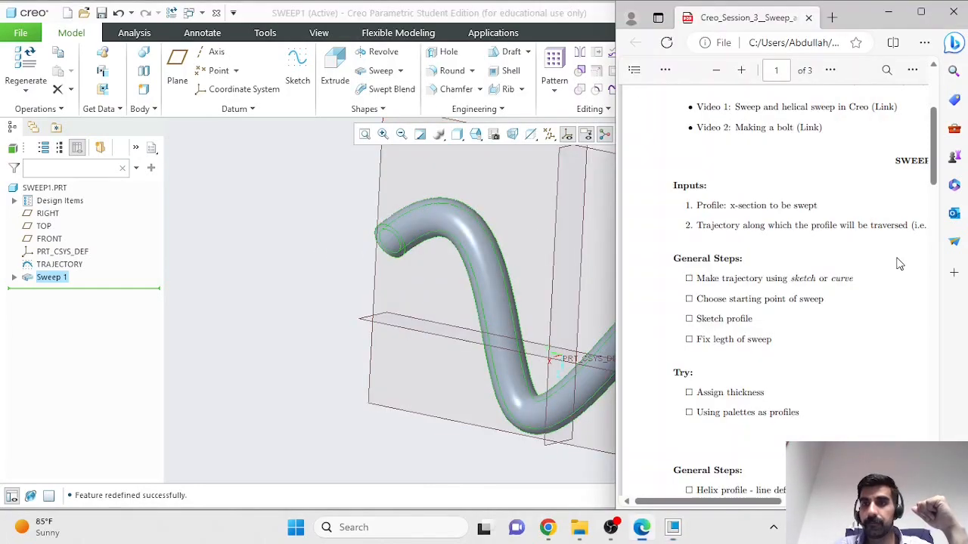
pyautogui.scroll(1, 834, 261)
pyautogui.scroll(-1, 834, 262)
pyautogui.scroll(-1, 834, 262)
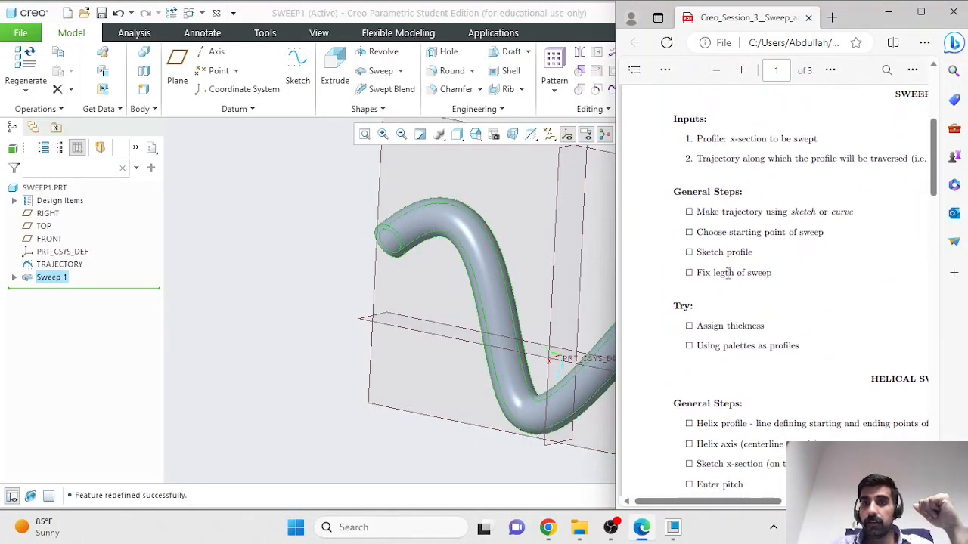
pyautogui.scroll(-2, 726, 273)
pyautogui.scroll(1, 727, 273)
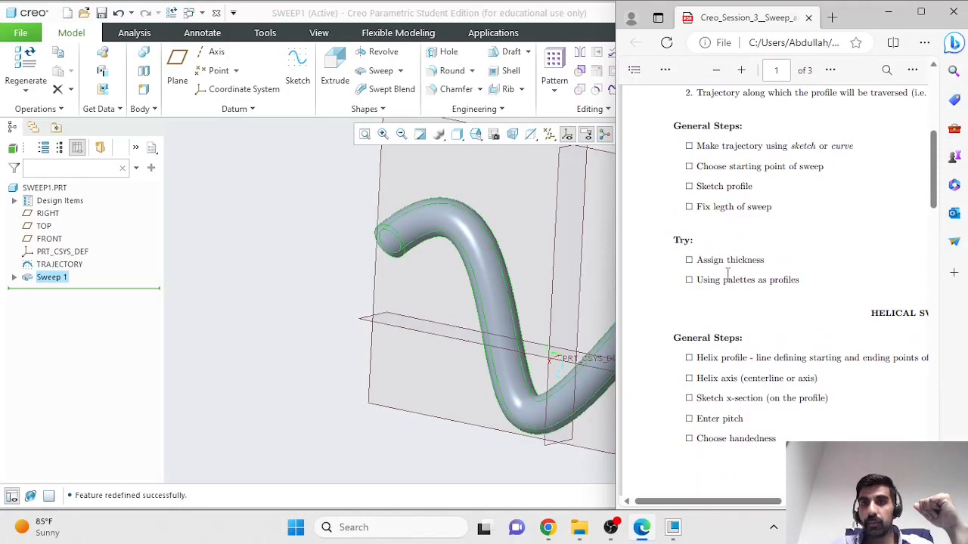
pyautogui.scroll(1, 727, 274)
pyautogui.scroll(-4, 305, 226)
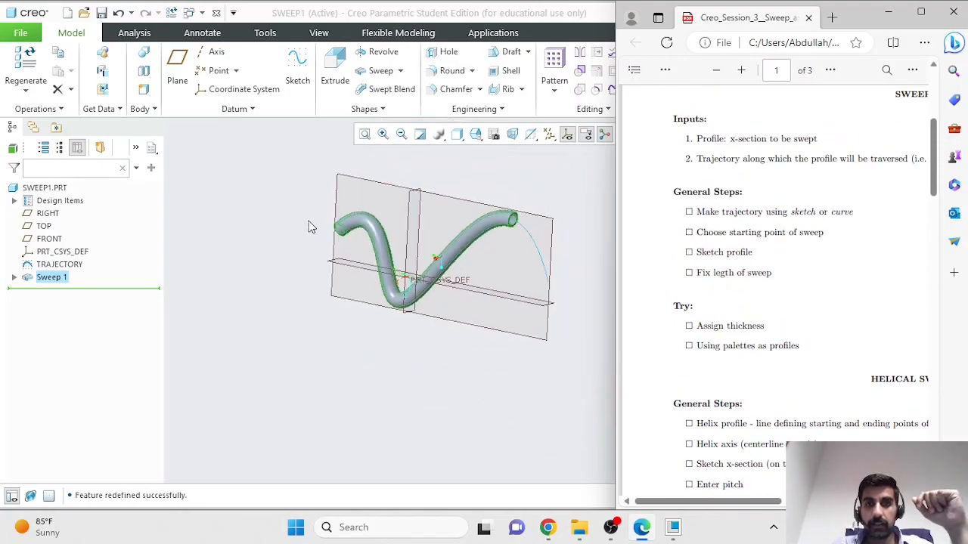
# Step: Delete the Sweep 1 feature and the TRAJECTORY sketch from the part
pyautogui.click(581, 210)
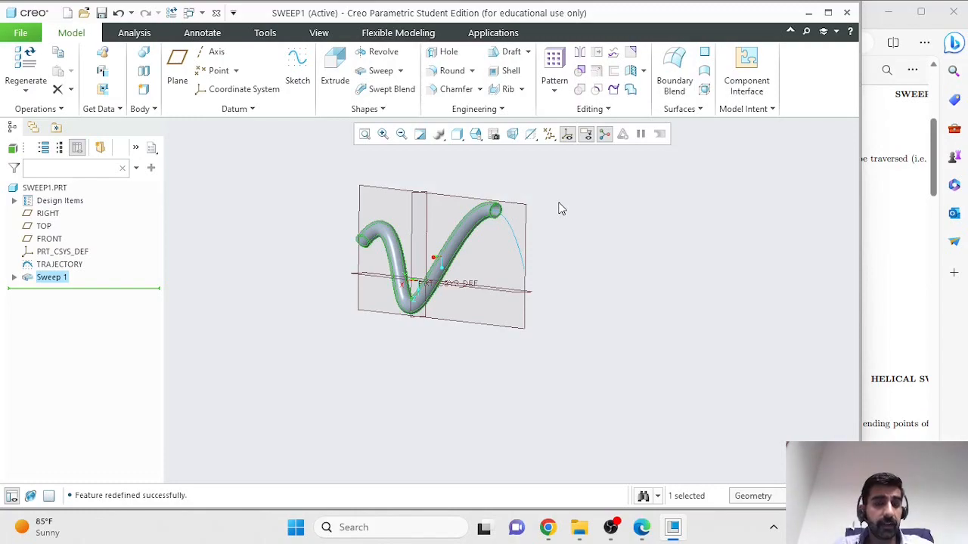
pyautogui.scroll(2, 317, 218)
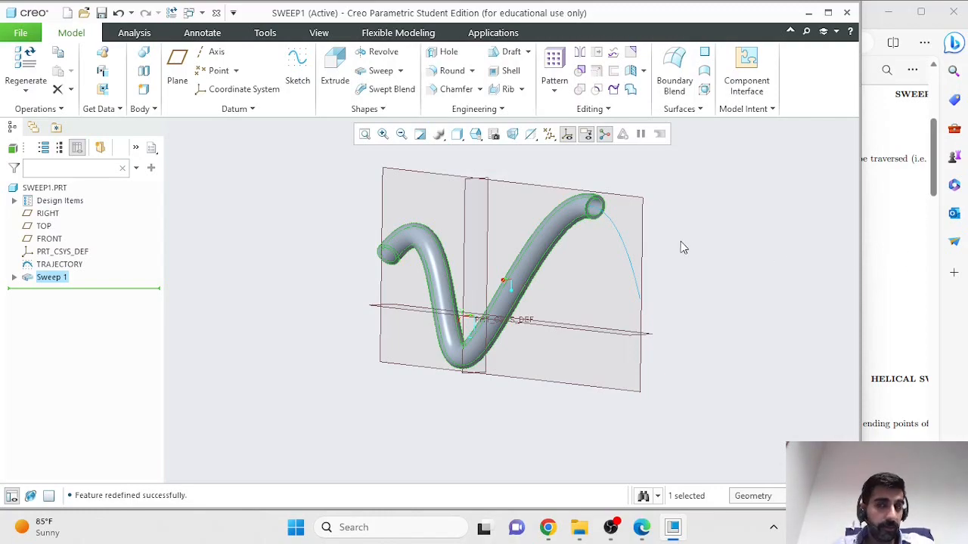
pyautogui.click(617, 235)
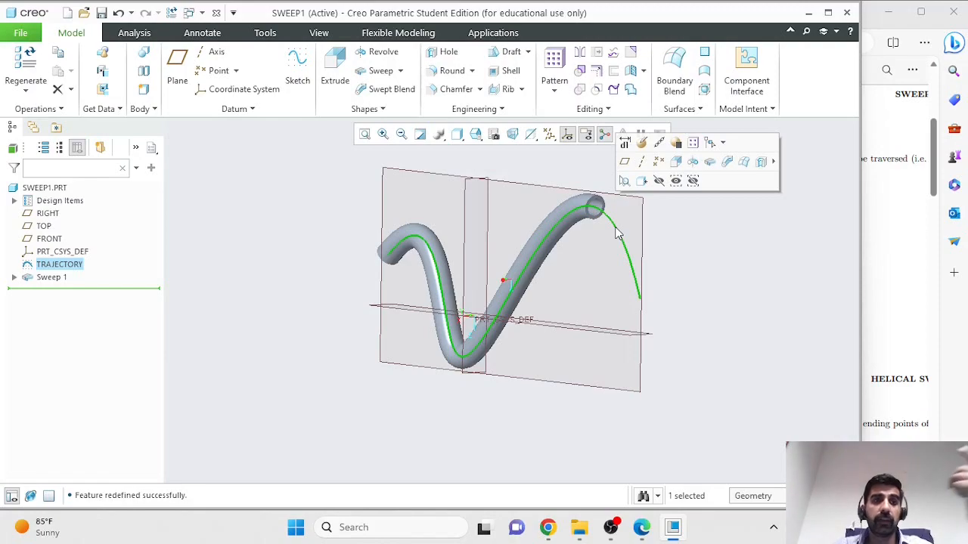
pyautogui.click(55, 278)
pyautogui.press('Delete')
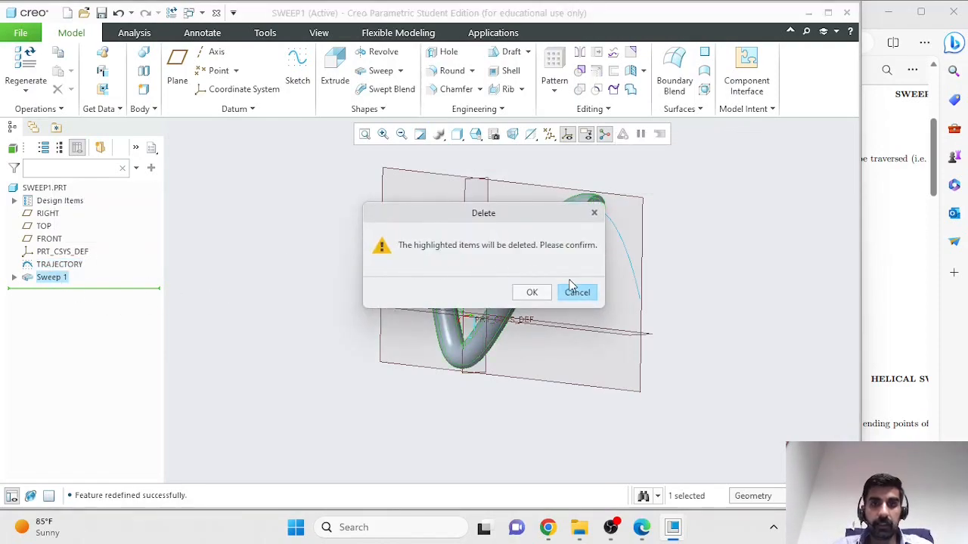
pyautogui.click(529, 294)
pyautogui.click(56, 267)
pyautogui.press('Delete')
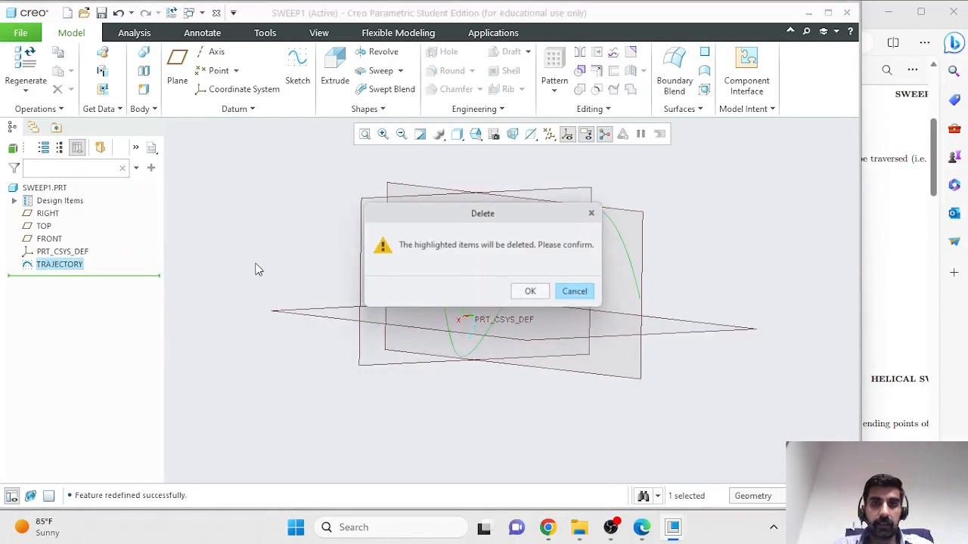
pyautogui.click(524, 291)
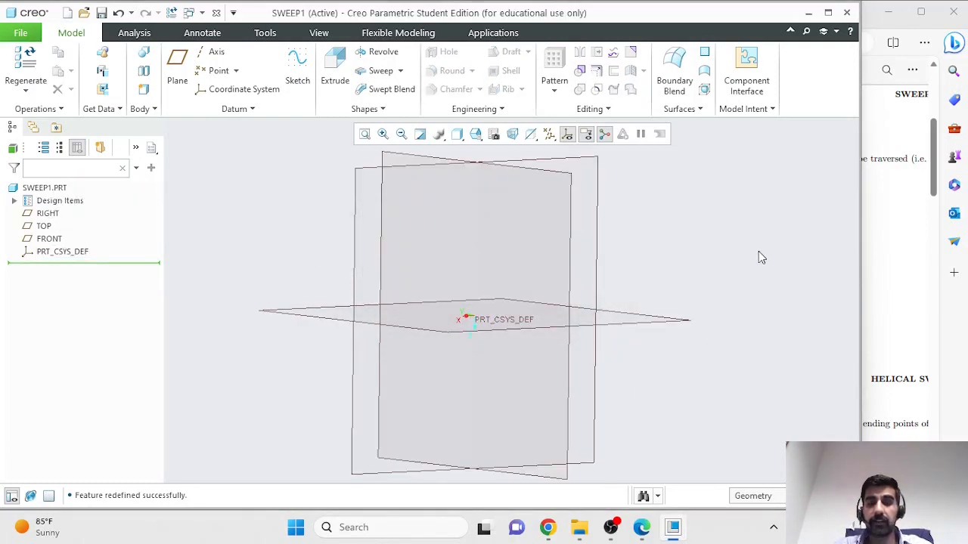
# Step: Switch to the checklist PDF and examine the helical sweep general steps, particularly the helix profile item
pyautogui.scroll(-2, 689, 248)
pyautogui.scroll(-1, 513, 168)
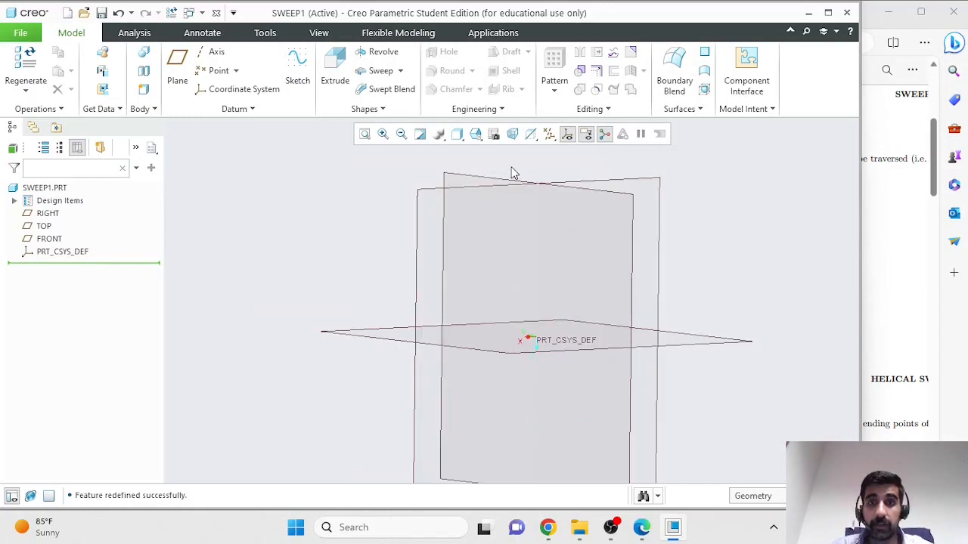
pyautogui.moveTo(734, 211); pyautogui.dragTo(743, 216, button='middle')
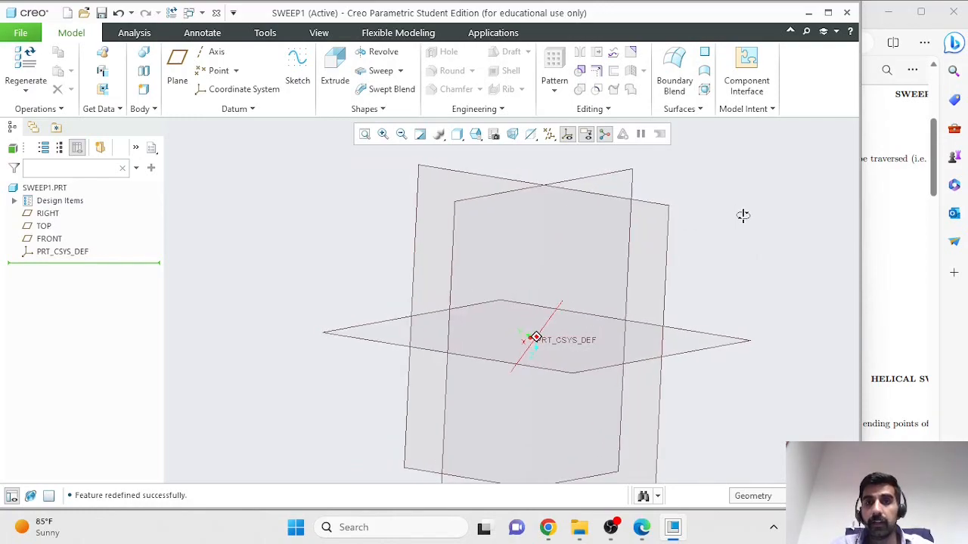
pyautogui.click(897, 227)
pyautogui.scroll(-3, 865, 253)
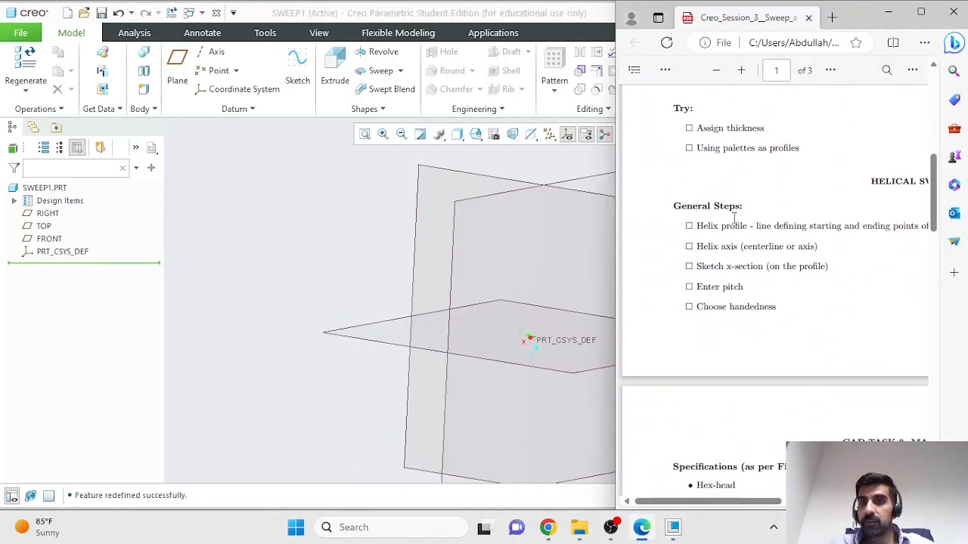
pyautogui.moveTo(752, 503); pyautogui.dragTo(768, 503)
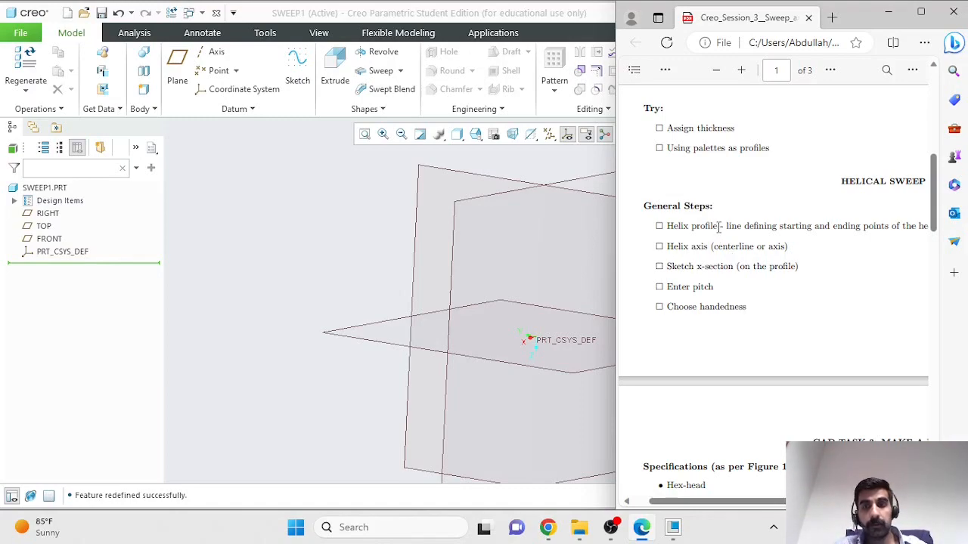
pyautogui.moveTo(718, 227); pyautogui.dragTo(662, 230)
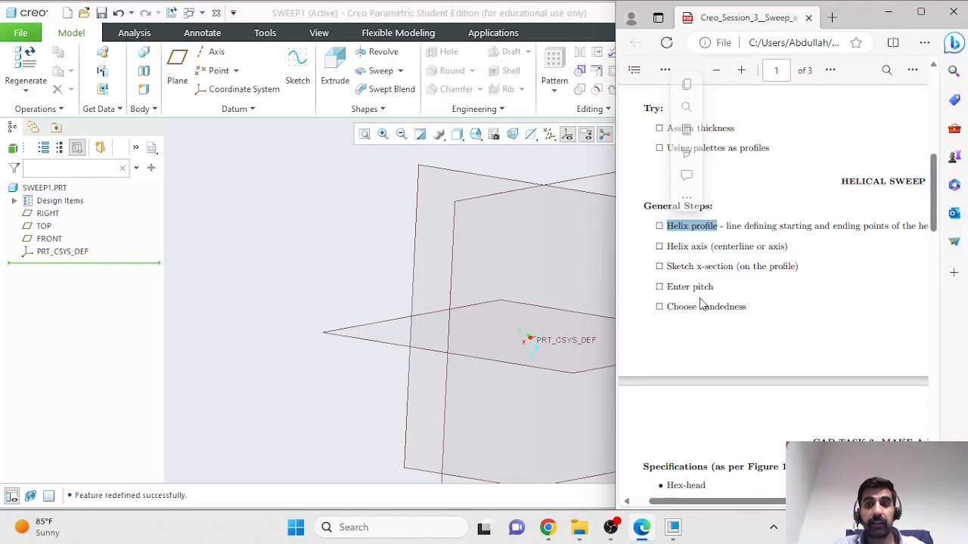
# Step: Sketch a vertical line about 159 long on the RIGHT plane, starting on the horizontal reference about 49 from the vertical reference
pyautogui.click(348, 221)
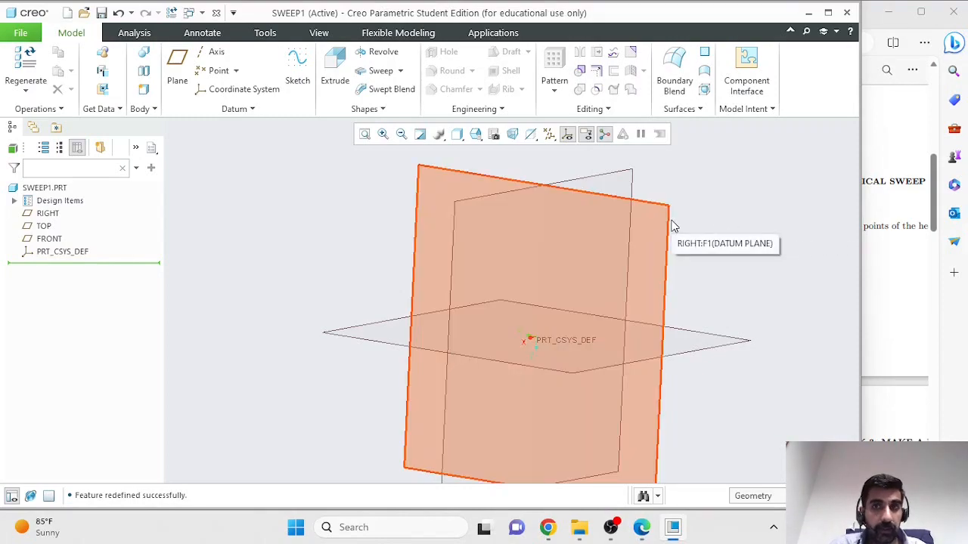
pyautogui.click(668, 219)
pyautogui.click(295, 66)
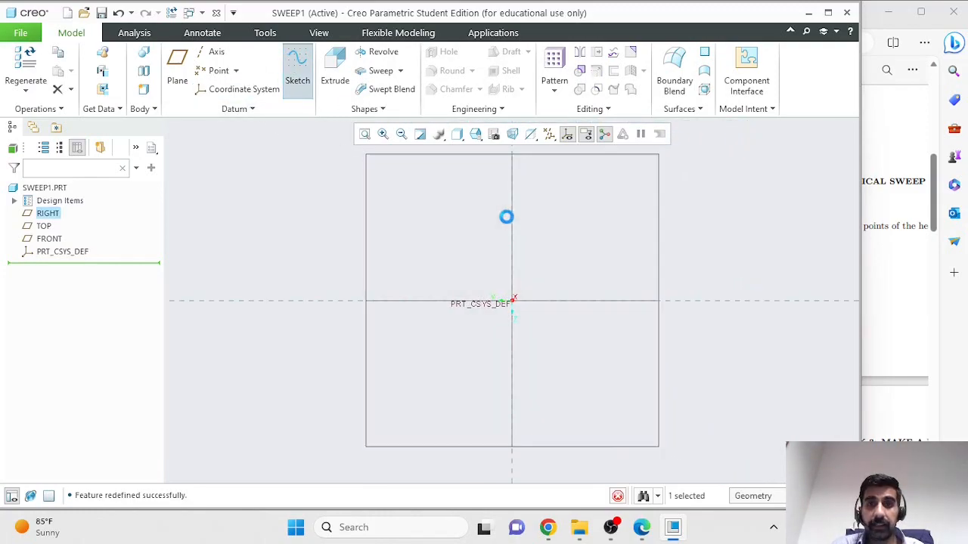
pyautogui.click(484, 300)
pyautogui.click(484, 210)
pyautogui.middleClick(423, 230)
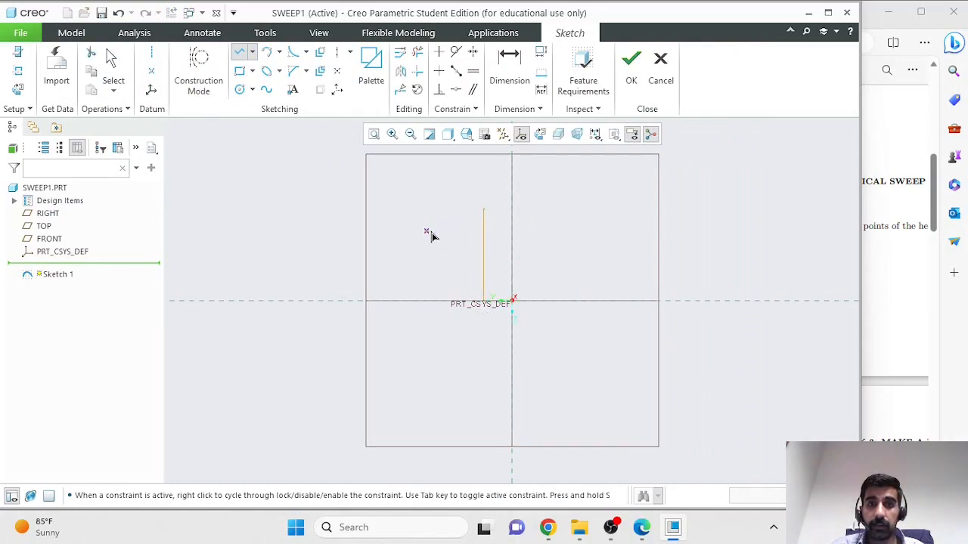
pyautogui.middleClick(450, 237)
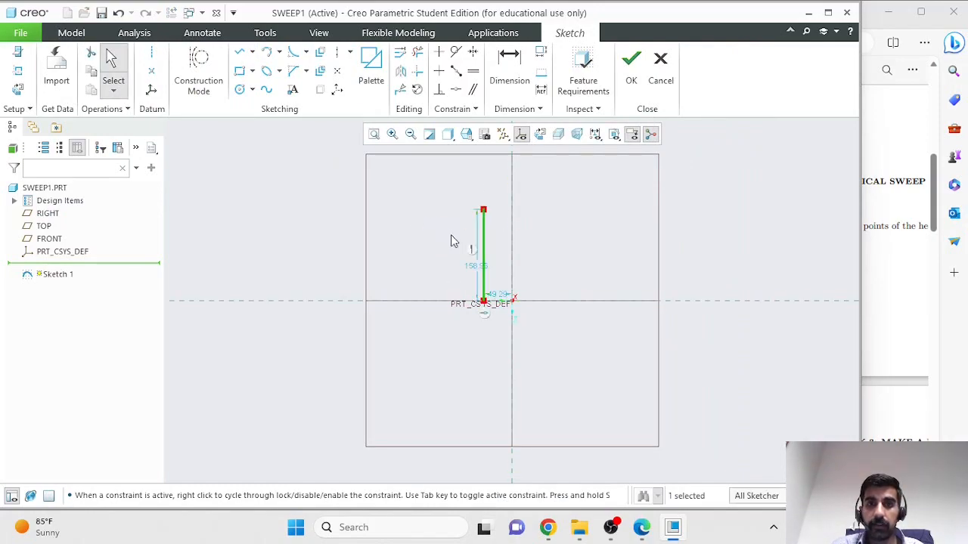
pyautogui.click(632, 61)
# Step: Rename the new line sketch as Profile
pyautogui.click(49, 266)
pyautogui.click(49, 265)
pyautogui.write('Profile')
pyautogui.click(305, 280)
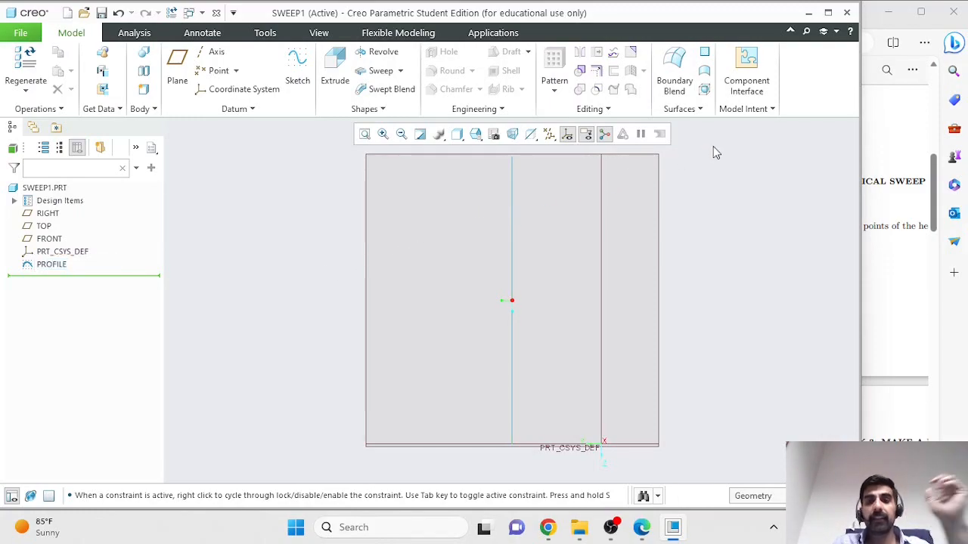
# Step: Check the checklist's helix axis item and create a datum axis through the intersection of the TOP and RIGHT planes
pyautogui.click(907, 299)
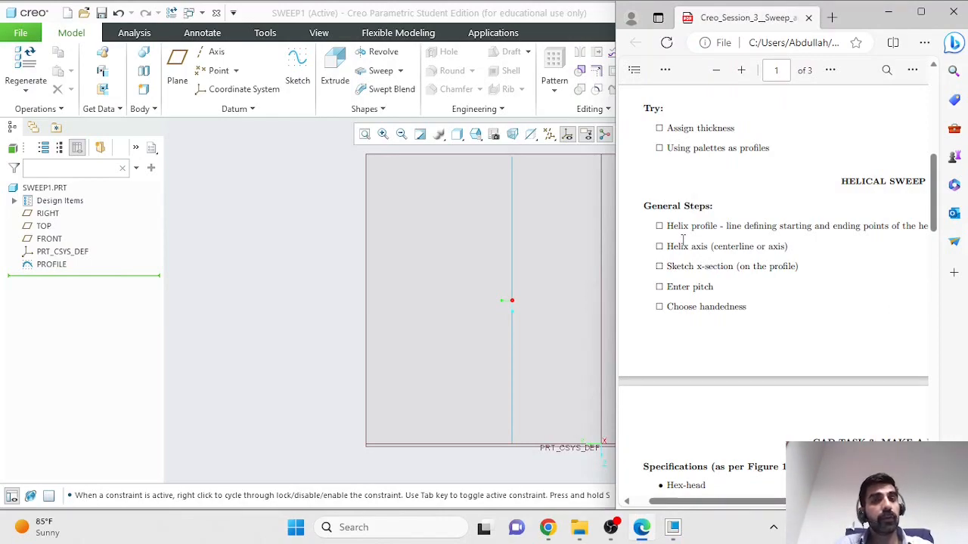
pyautogui.click(233, 288)
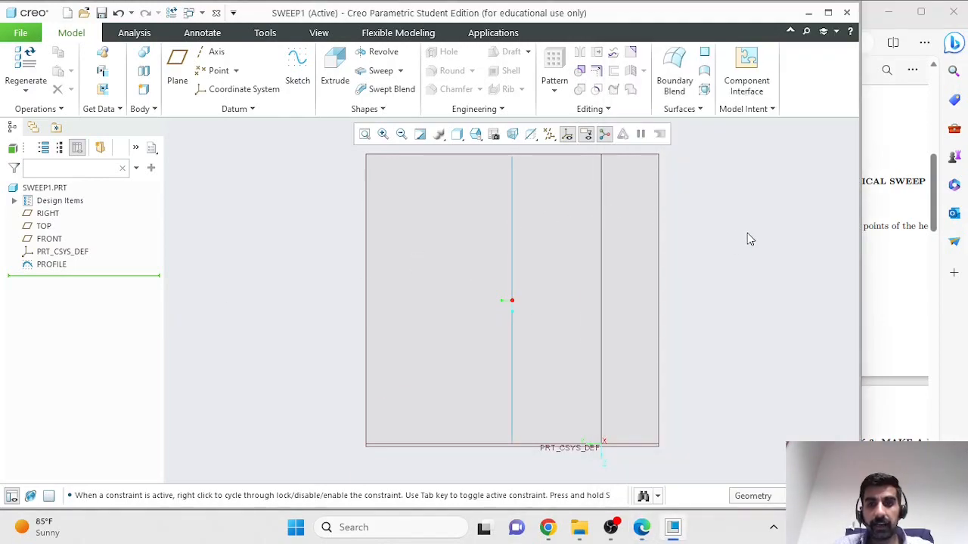
pyautogui.moveTo(747, 232); pyautogui.dragTo(733, 256, button='middle')
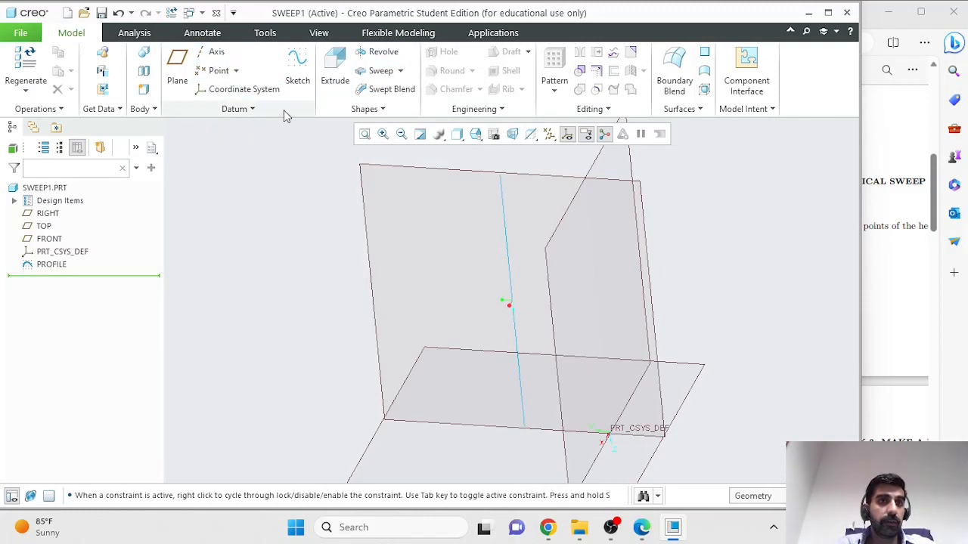
pyautogui.click(216, 52)
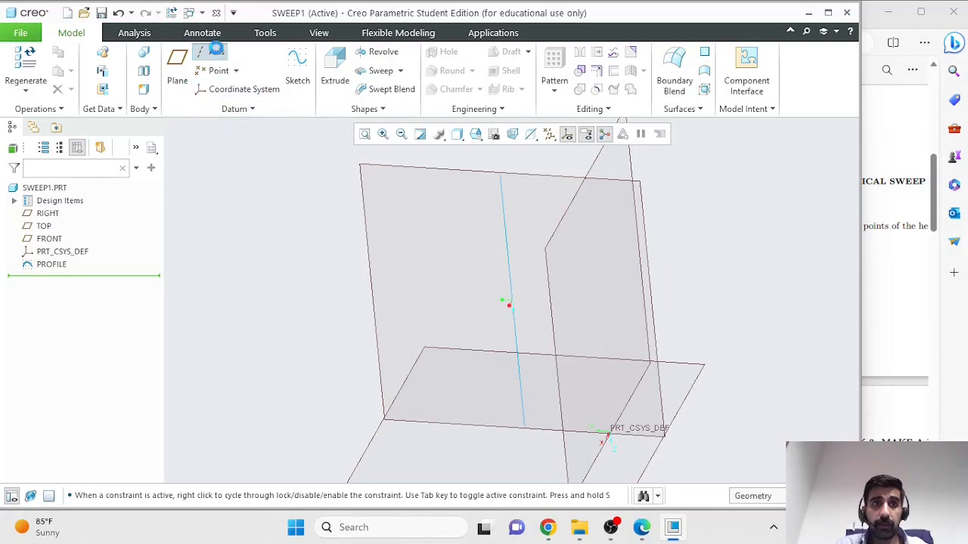
pyautogui.click(597, 161)
pyautogui.keyDown('ctrl'); pyautogui.click(560, 182); pyautogui.keyUp('ctrl')
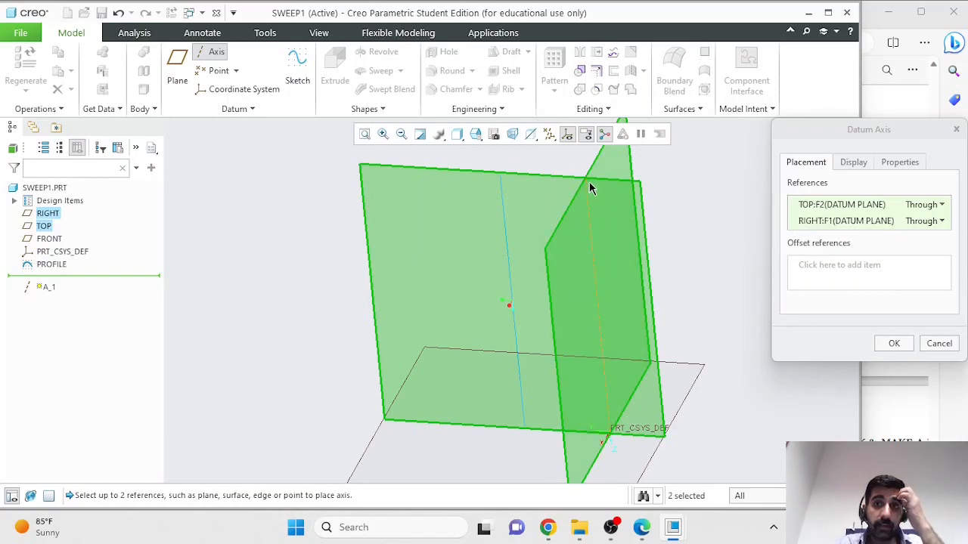
pyautogui.click(892, 344)
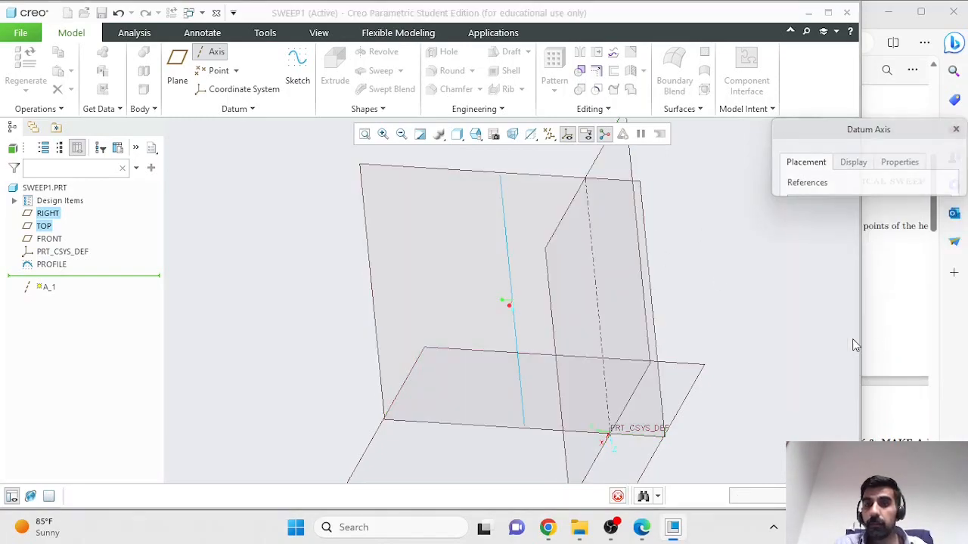
pyautogui.moveTo(709, 259); pyautogui.dragTo(723, 253, button='middle')
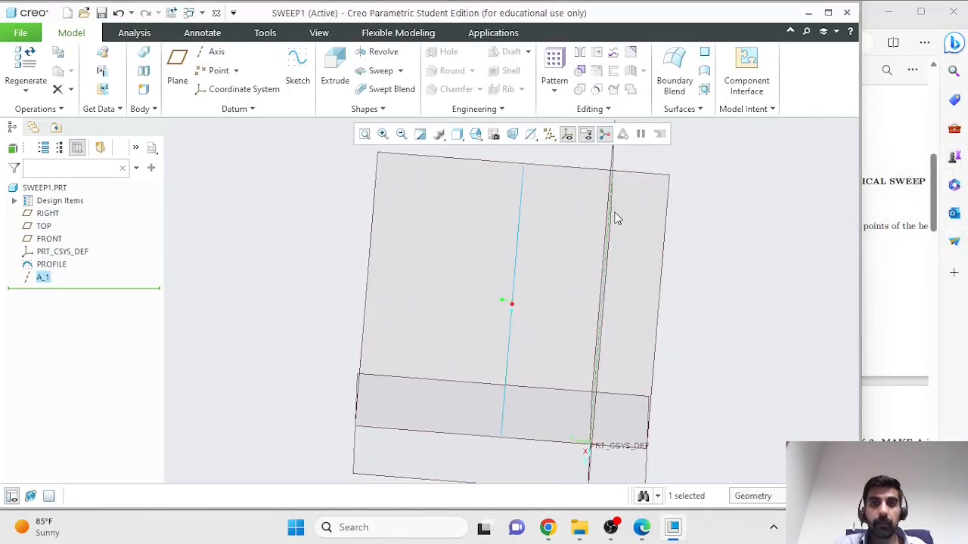
pyautogui.click(698, 257)
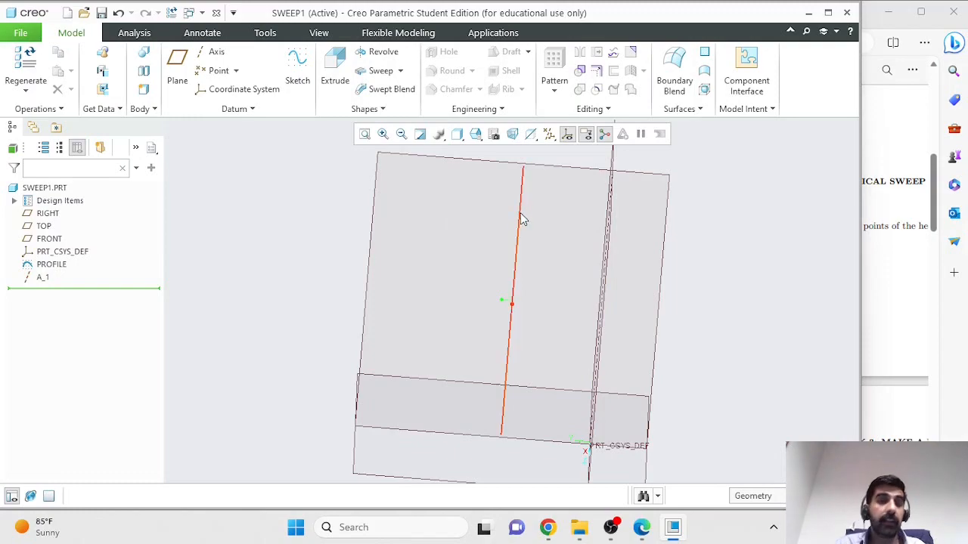
# Step: Edit the PROFILE sketch to add a vertical centerline between the profile line and the vertical reference
pyautogui.click(51, 264)
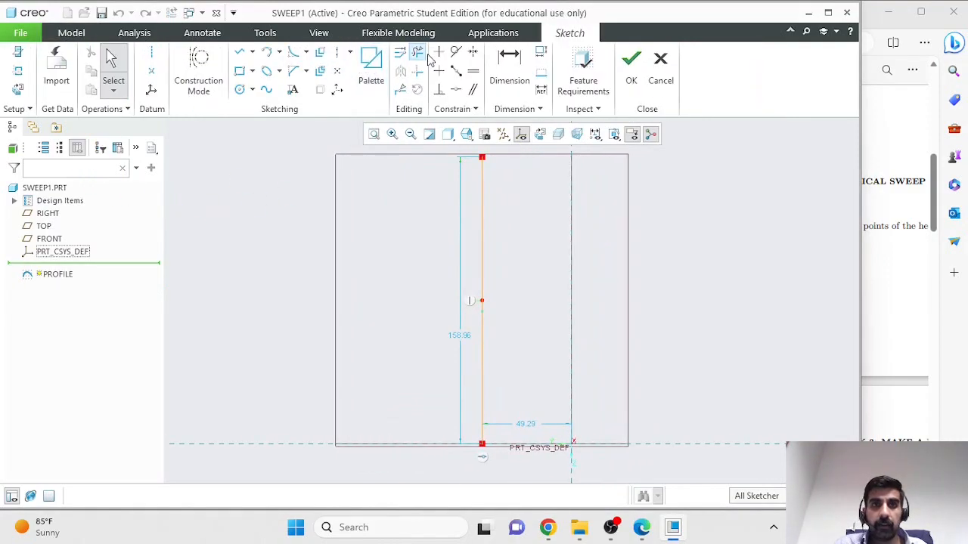
pyautogui.click(524, 160)
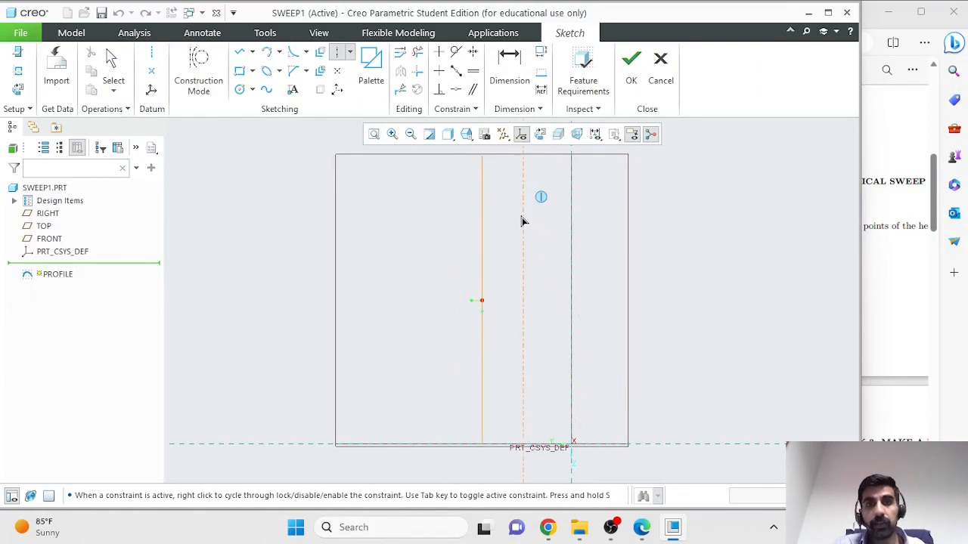
pyautogui.click(526, 220)
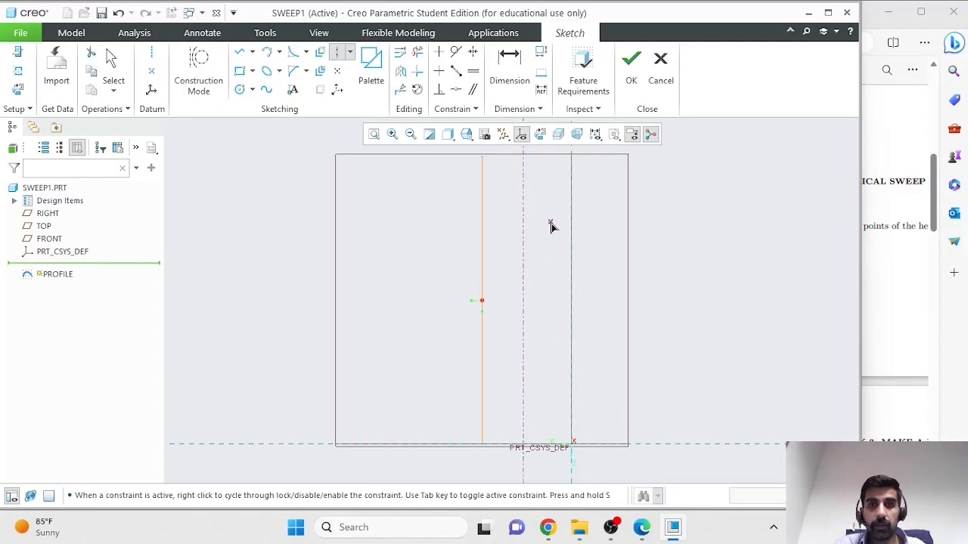
pyautogui.click(632, 68)
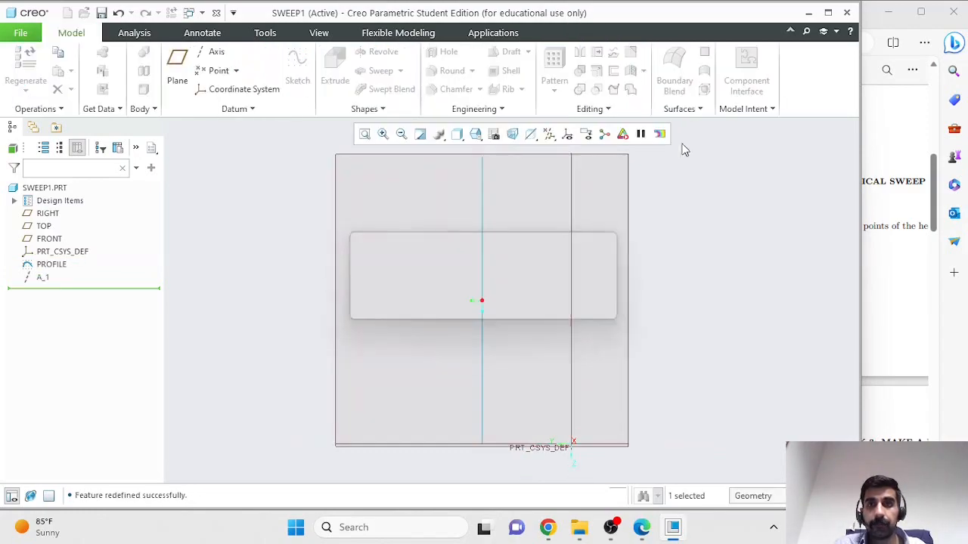
# Step: Hide the datum axis A_1
pyautogui.click(42, 276)
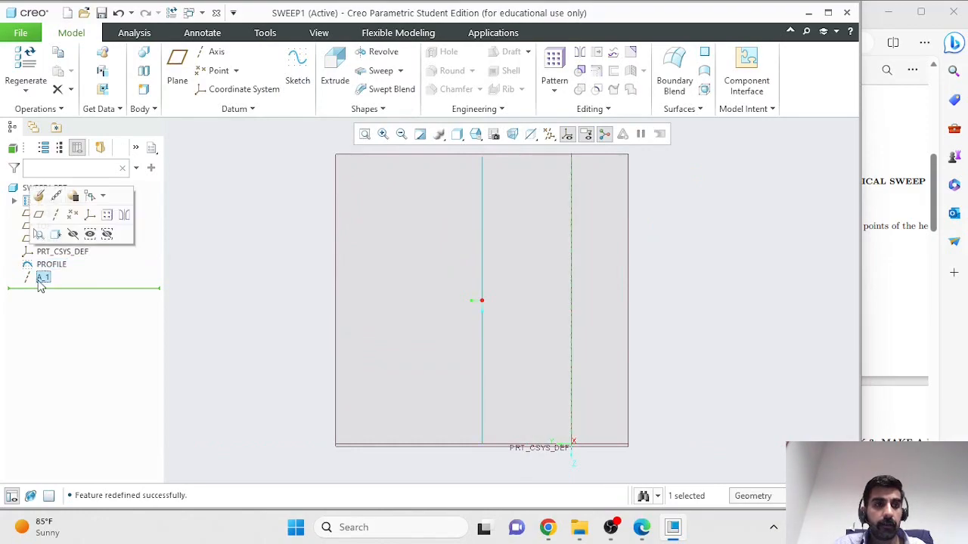
pyautogui.click(74, 235)
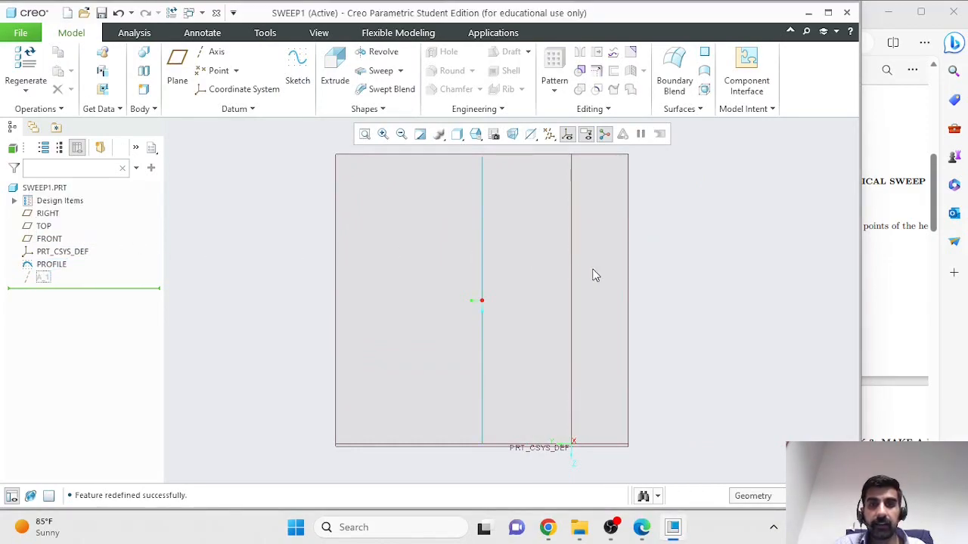
pyautogui.scroll(1, 745, 285)
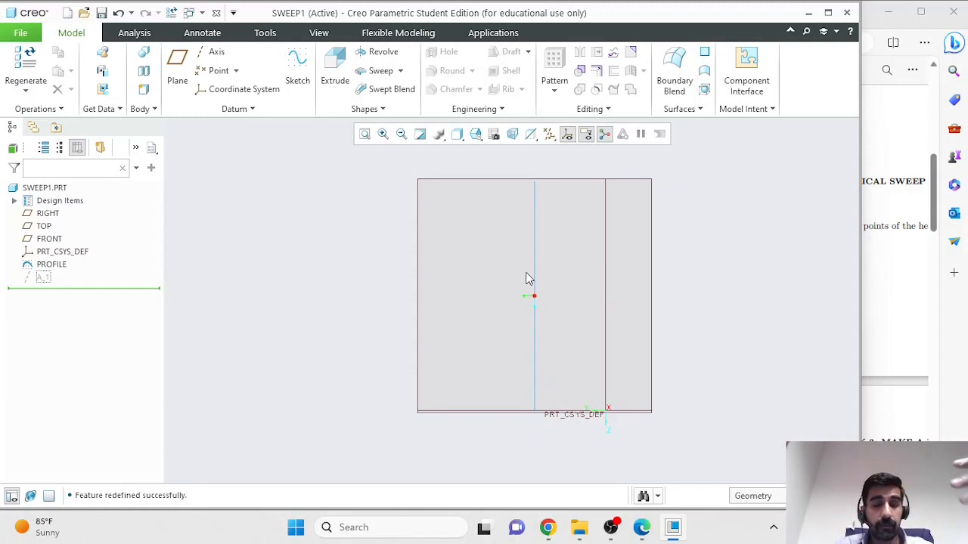
# Step: Start a solid Helical Sweep with the PROFILE sketch as helix profile and open its section sketch
pyautogui.click(400, 71)
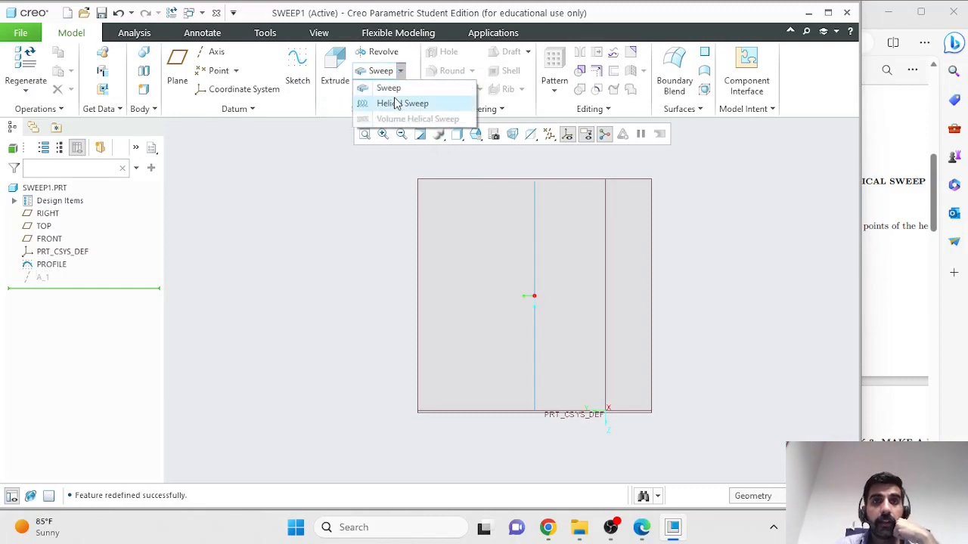
pyautogui.click(407, 104)
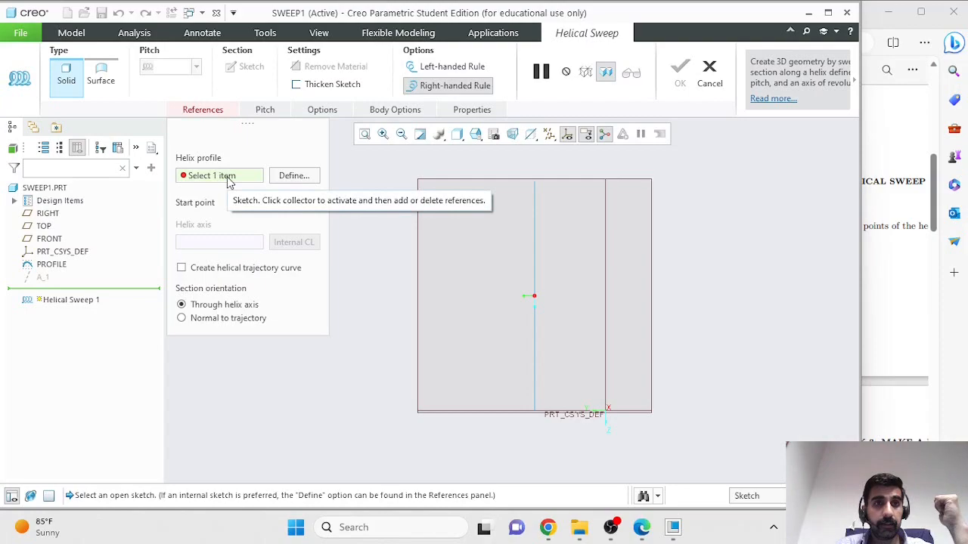
pyautogui.click(535, 325)
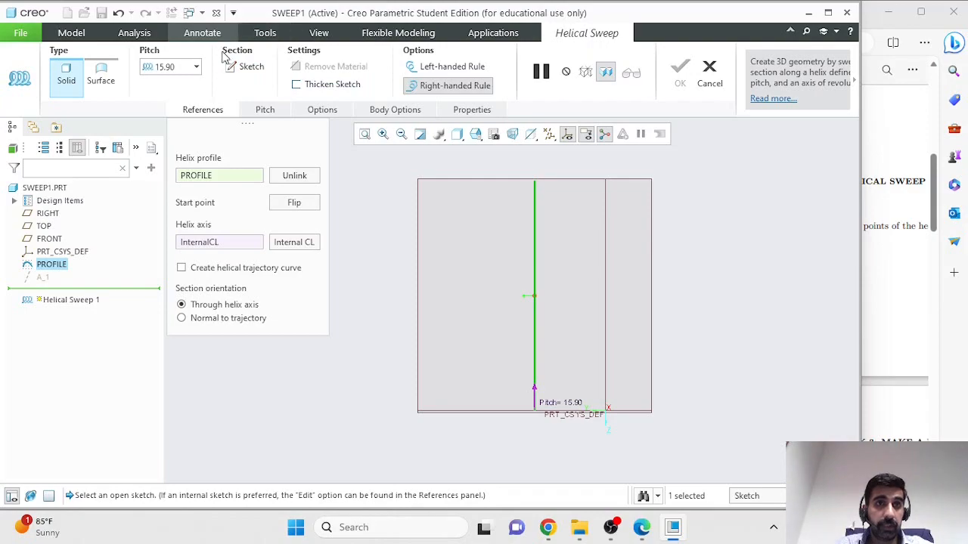
pyautogui.click(252, 68)
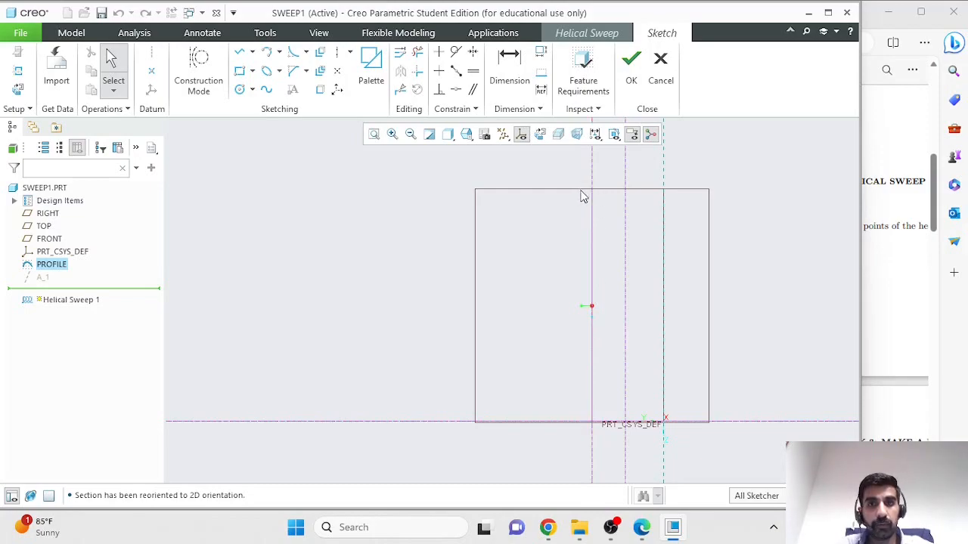
# Step: Sketch a 6 mm diameter circle centred on the lower end of the helix profile line and accept the section
pyautogui.click(241, 90)
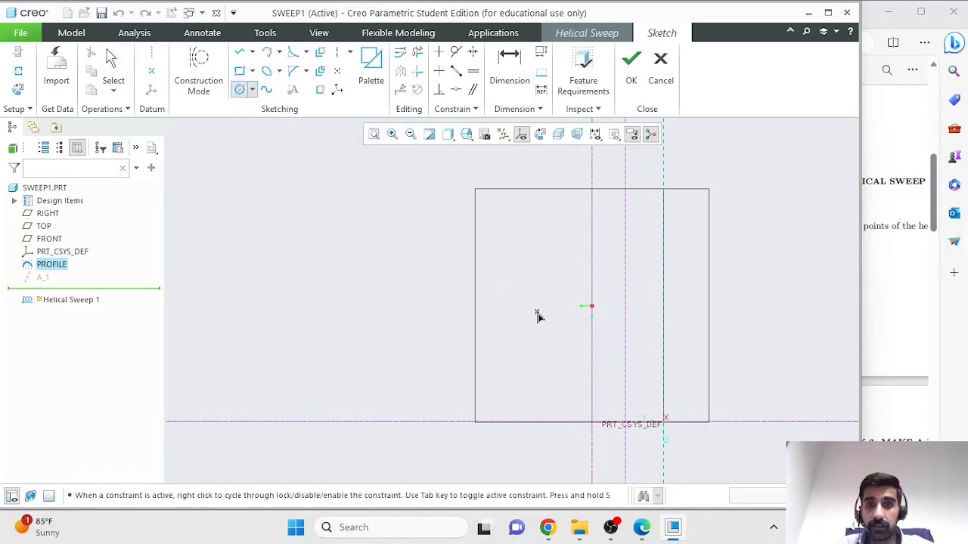
pyautogui.click(592, 422)
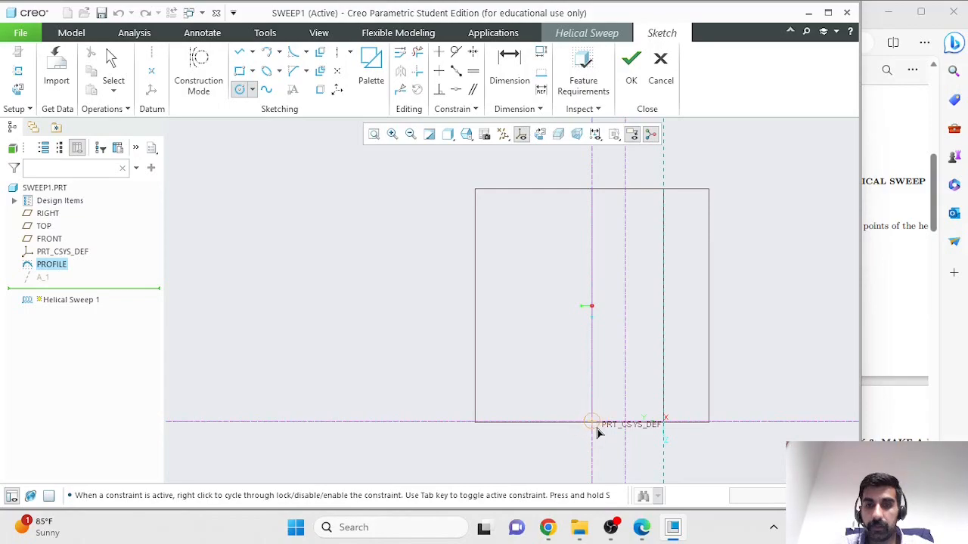
pyautogui.click(585, 423)
pyautogui.middleClick(551, 387)
pyautogui.doubleClick(567, 414)
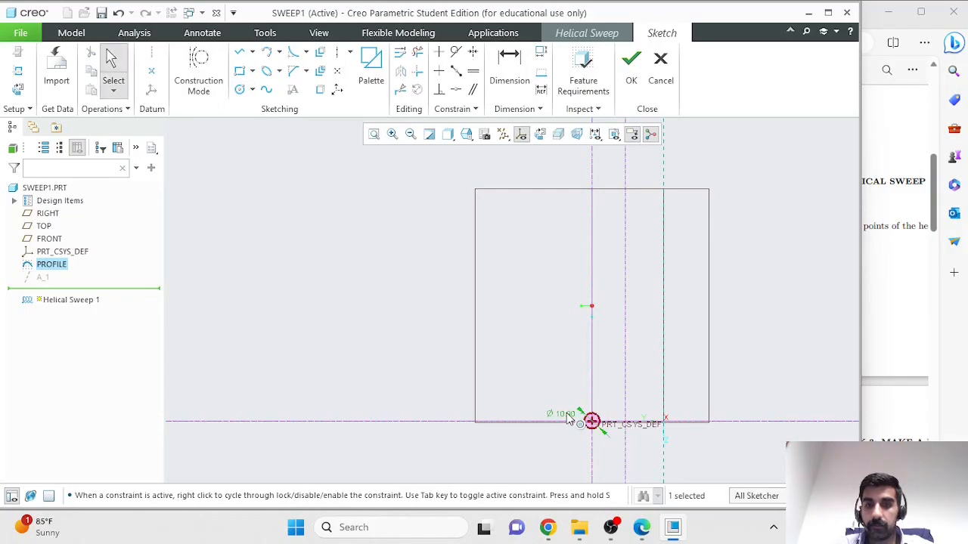
pyautogui.write('6')
pyautogui.press('Return')
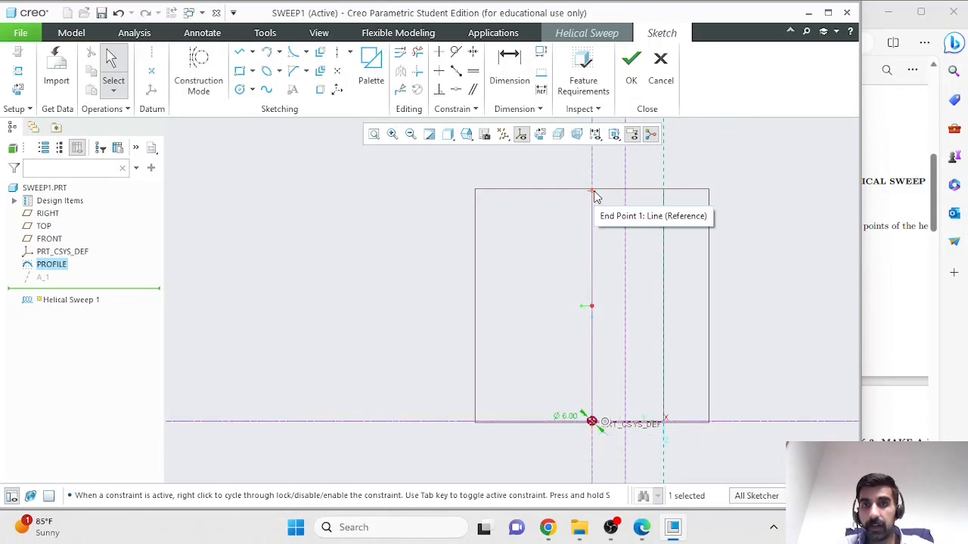
pyautogui.click(632, 64)
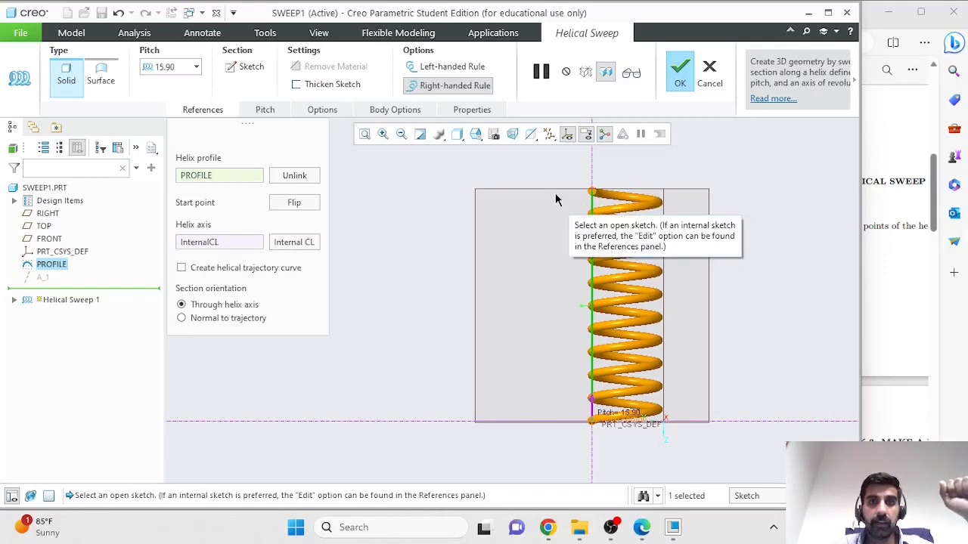
# Step: Try helix pitches of 25 and 5 for the helical sweep
pyautogui.doubleClick(176, 67)
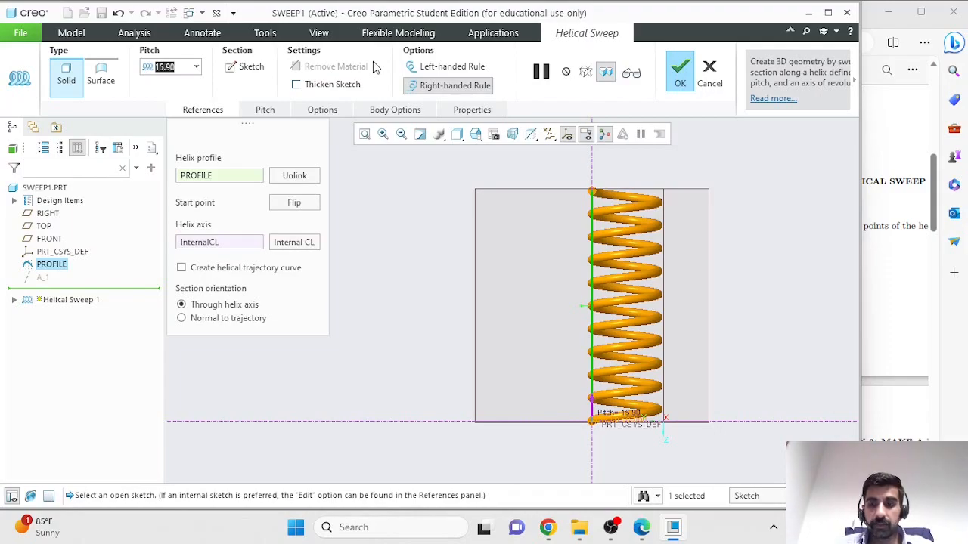
pyautogui.write('25')
pyautogui.press('Return')
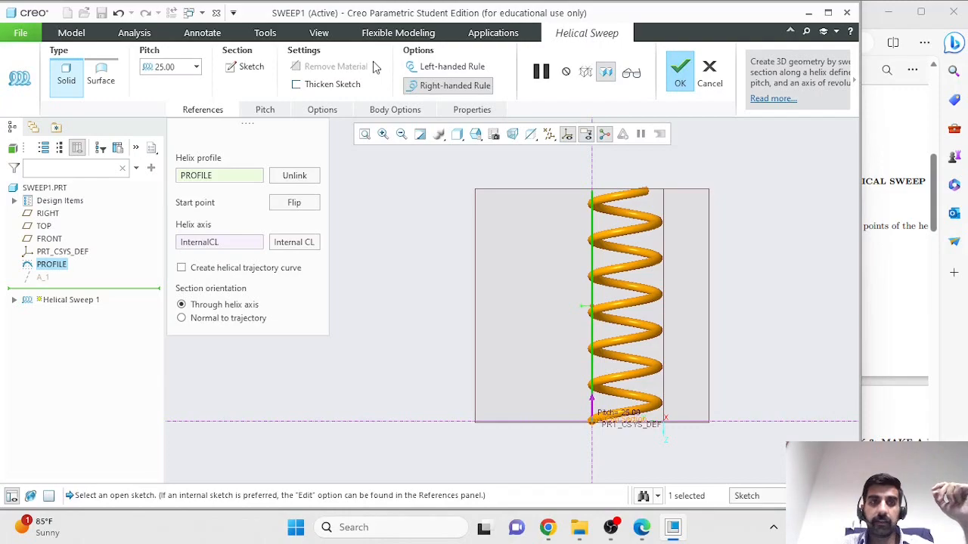
pyautogui.press('Delete')
pyautogui.press('Return')
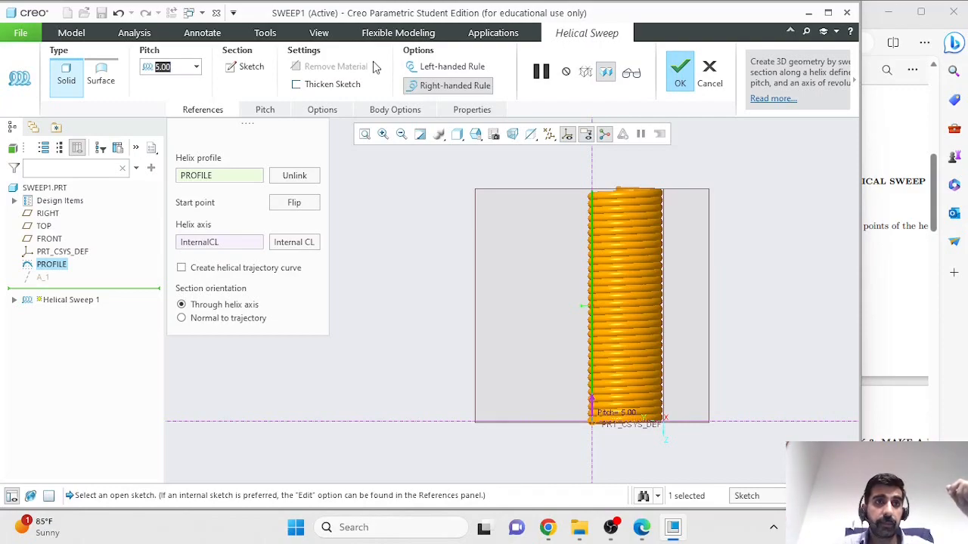
# Step: Set the helical sweep's pitch to 8
pyautogui.click(159, 68)
pyautogui.press('BackSpace')
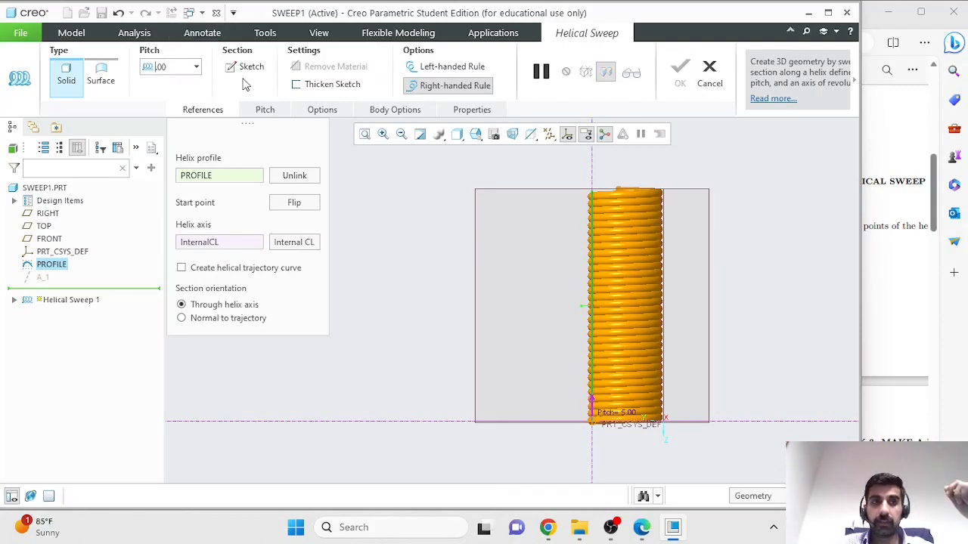
pyautogui.write('8')
pyautogui.press('Return')
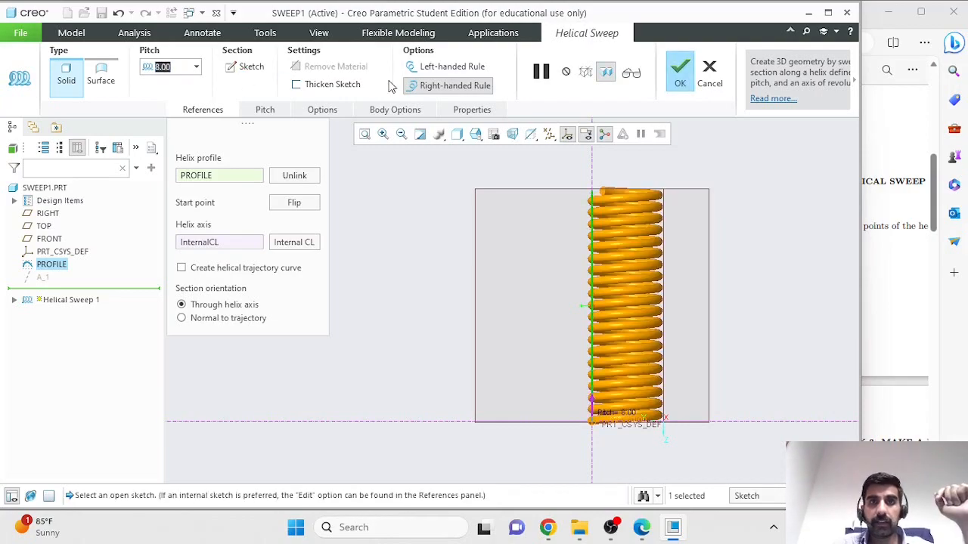
# Step: Preview the left-handed rule, switch back to the right-handed rule and complete the helical sweep
pyautogui.click(457, 72)
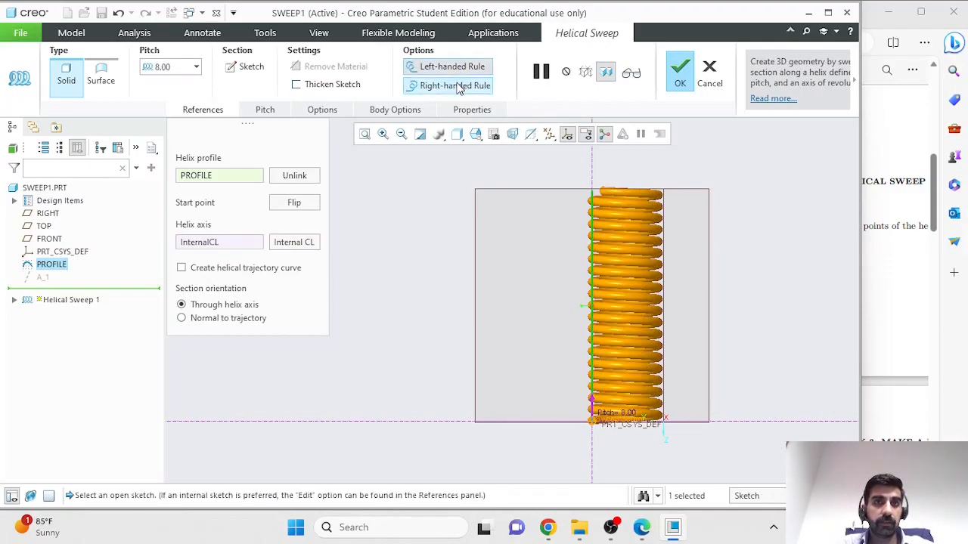
pyautogui.click(459, 86)
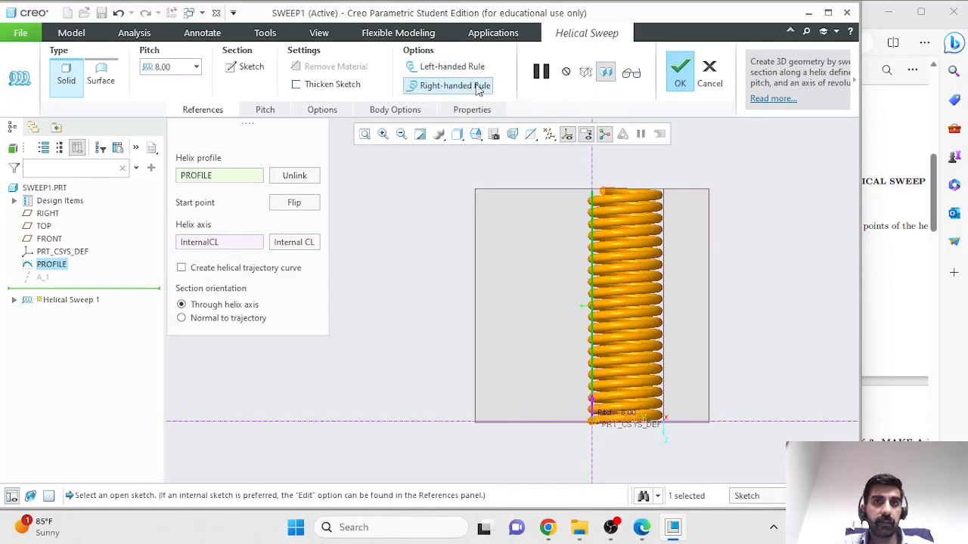
pyautogui.click(684, 66)
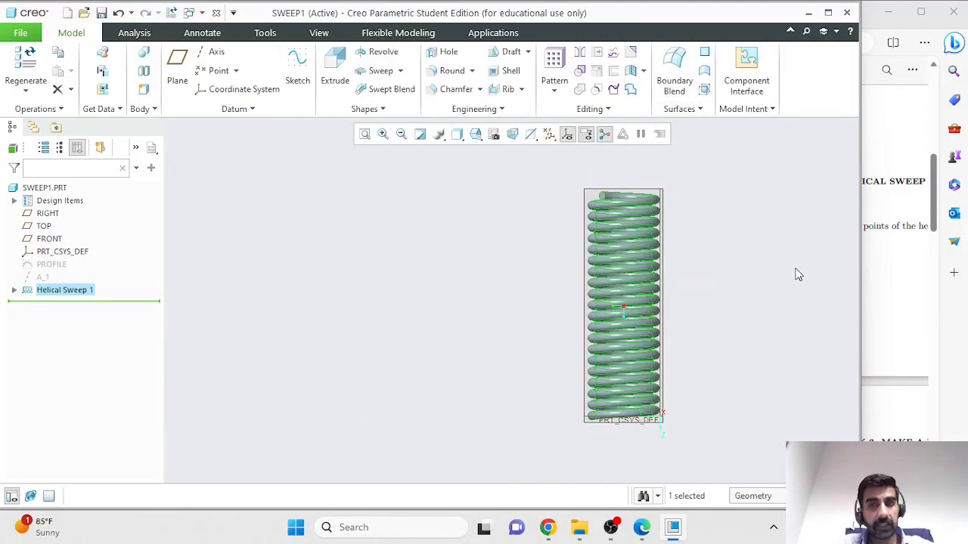
# Step: Check the helical sweep steps and the CAD Task 3 specifications in the PDF checklist, then return to the Creo model
pyautogui.click(907, 306)
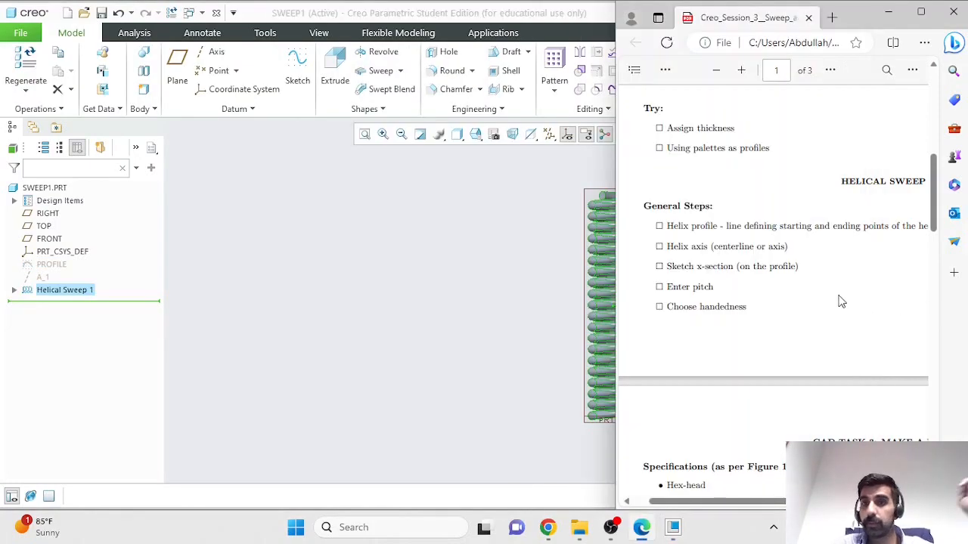
pyautogui.scroll(-2, 787, 295)
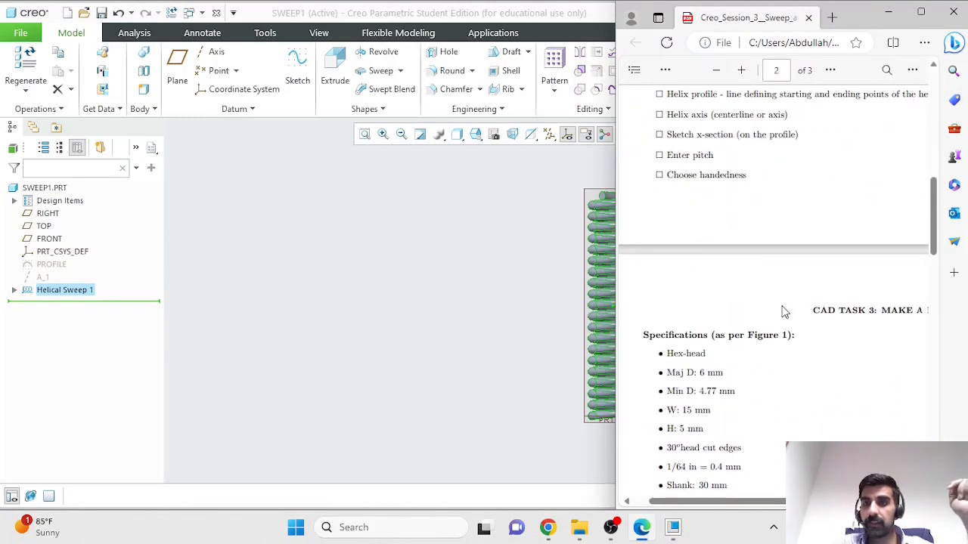
pyautogui.click(462, 282)
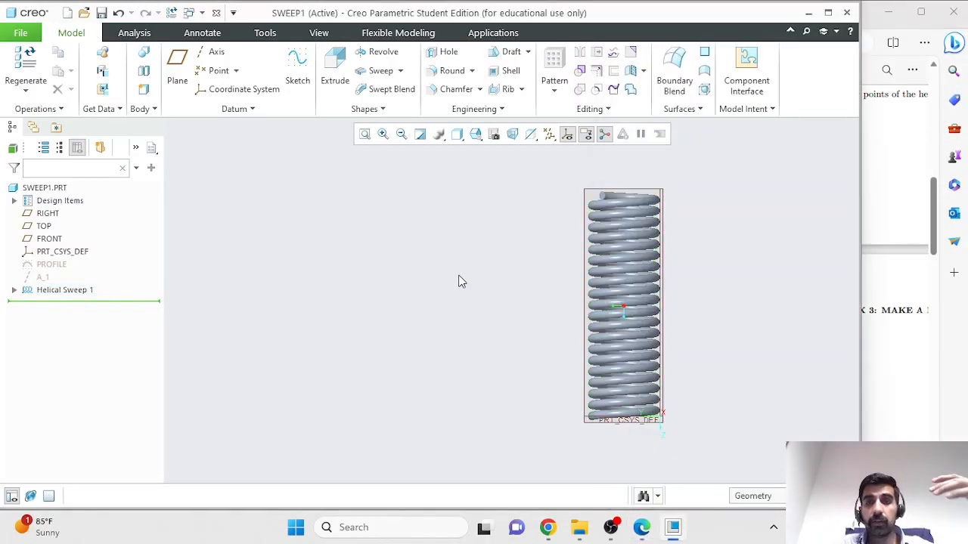